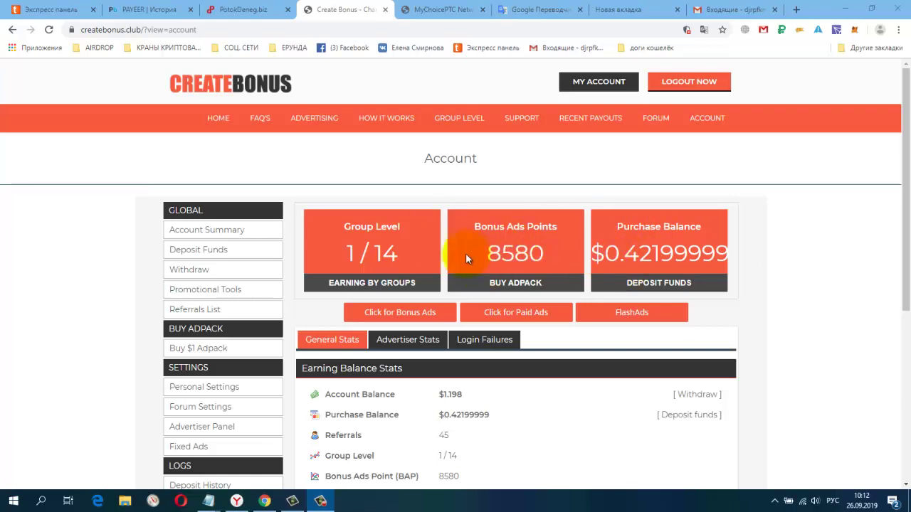
Examine the account balance and the other earning balance stats on the account page
scroll(466, 257, down, 1)
scroll(466, 258, down, 2)
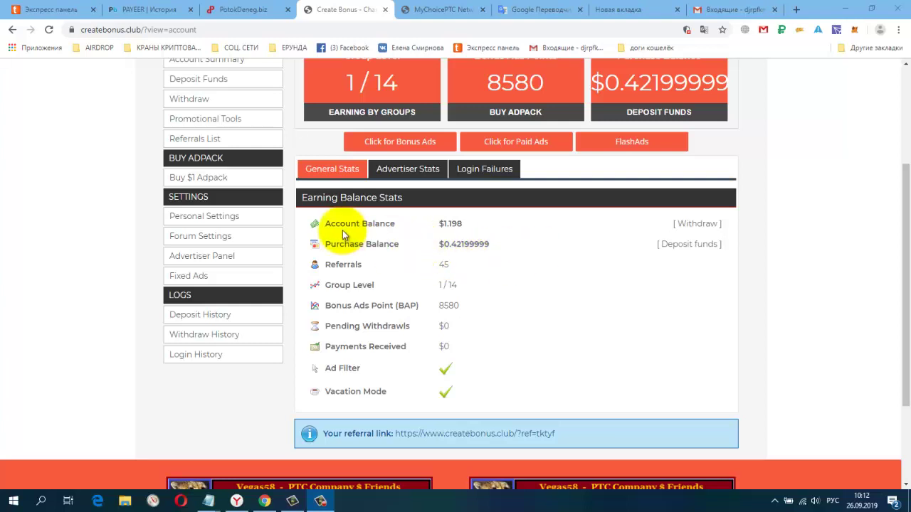
click(466, 224)
drag(466, 226, 434, 229)
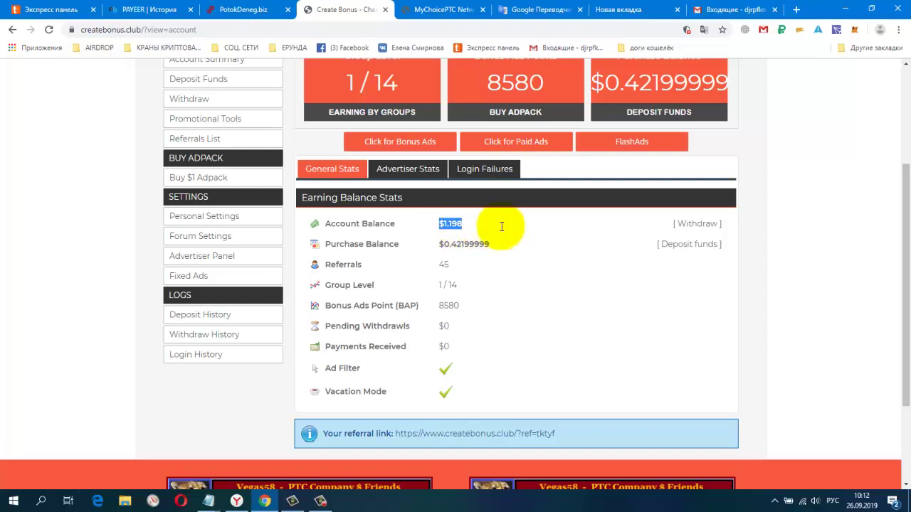
click(837, 250)
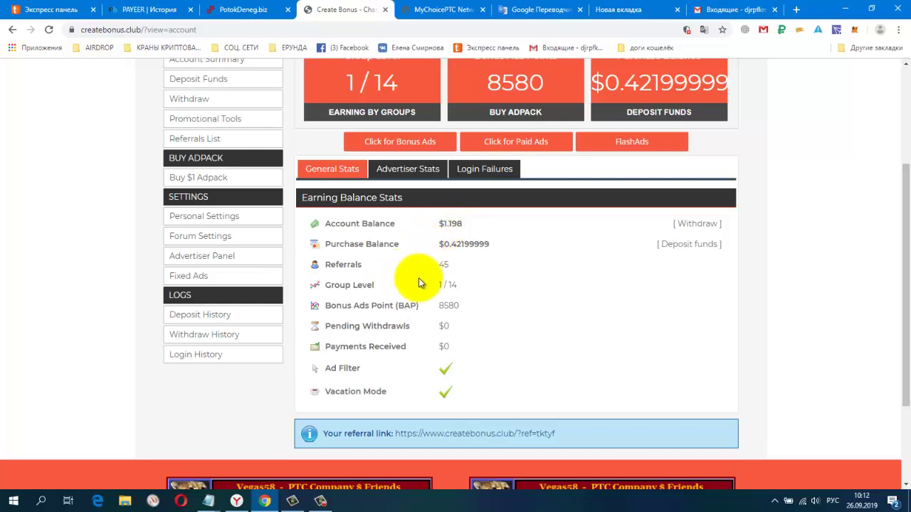
scroll(451, 274, up, 2)
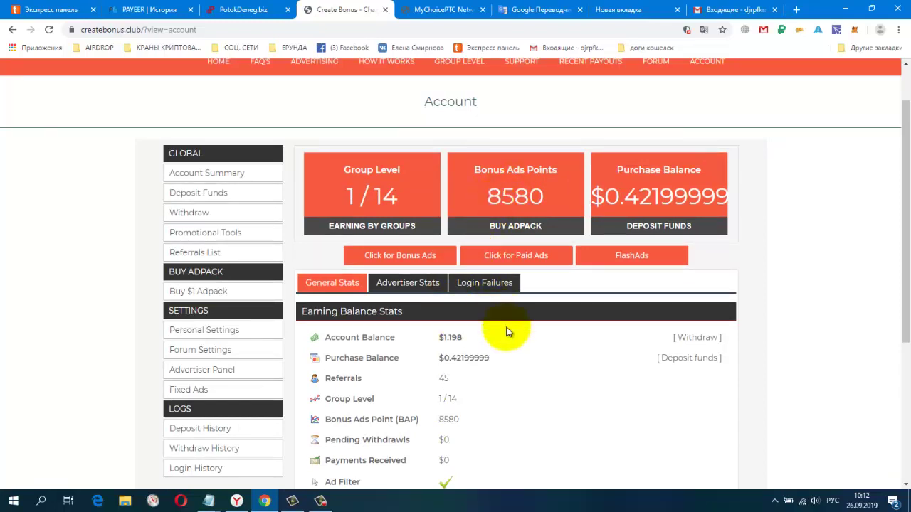
scroll(842, 372, down, 1)
scroll(843, 368, down, 1)
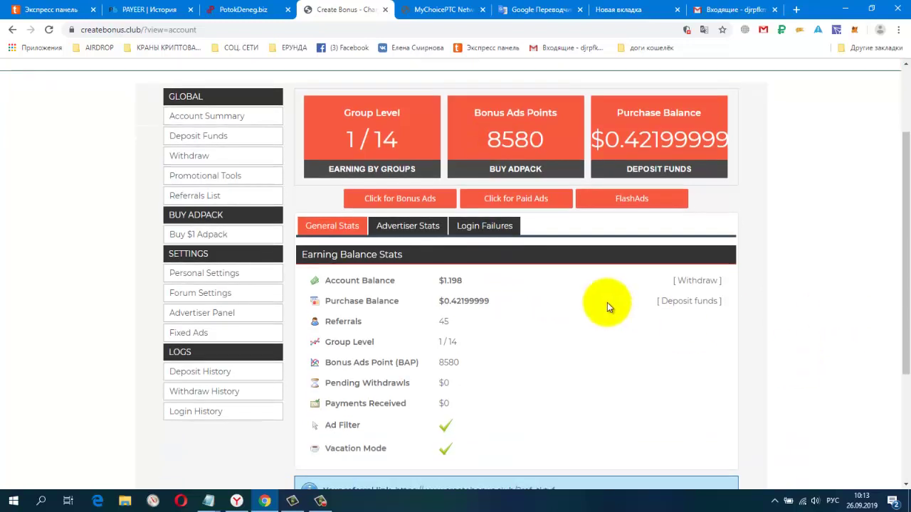
Request a cashout of the account balance with Payeer as the payment method
click(691, 282)
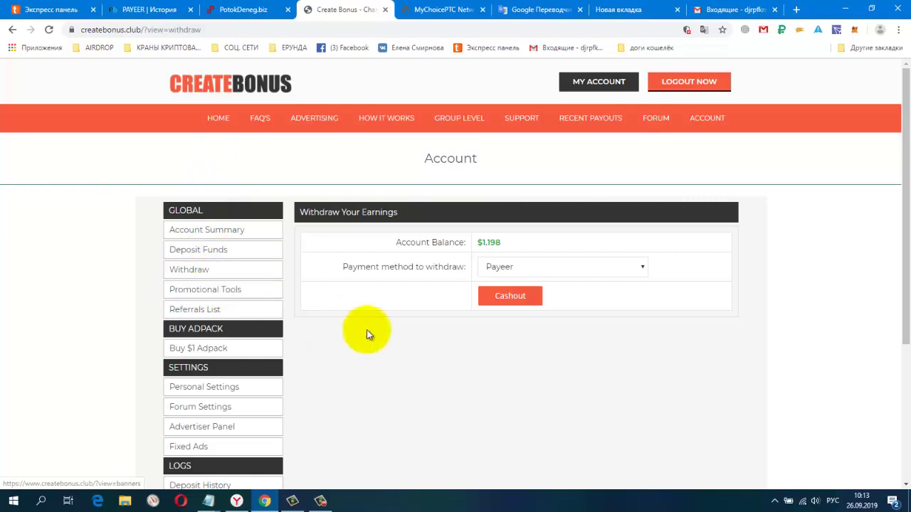
scroll(367, 335, down, 1)
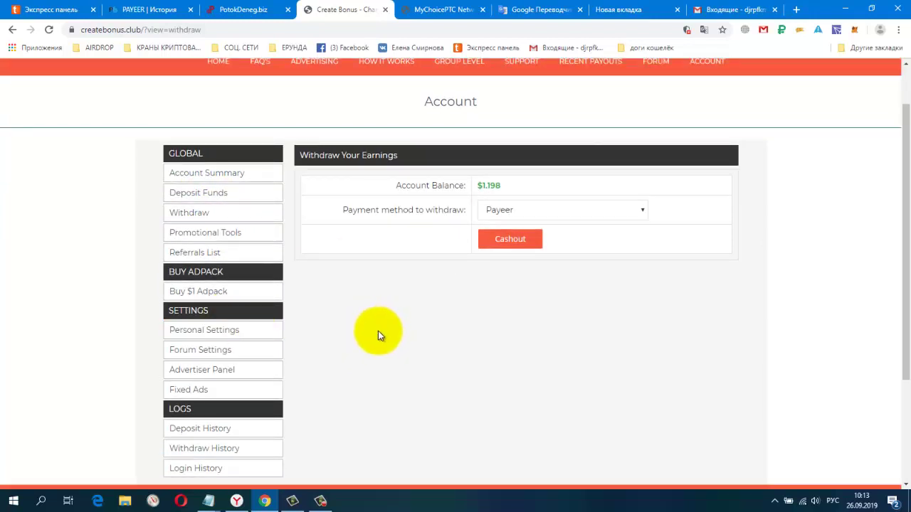
scroll(378, 331, down, 1)
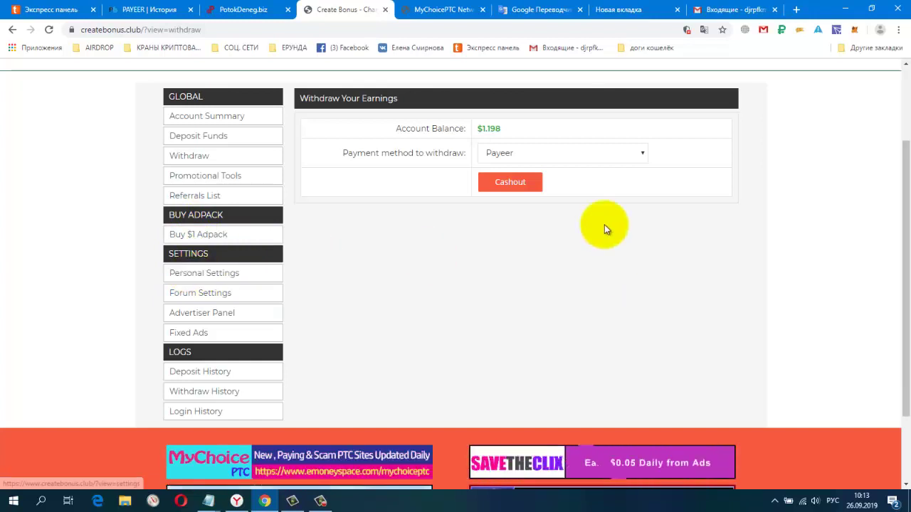
click(640, 153)
click(639, 153)
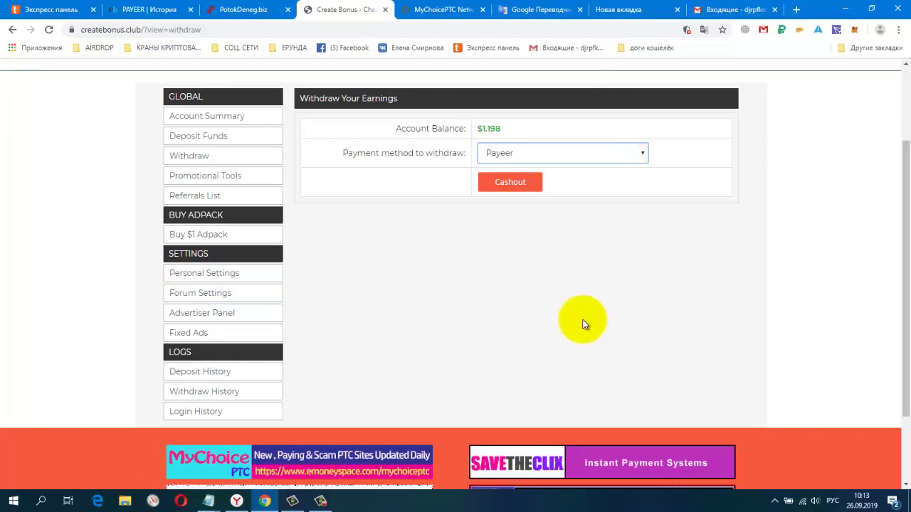
scroll(689, 256, up, 1)
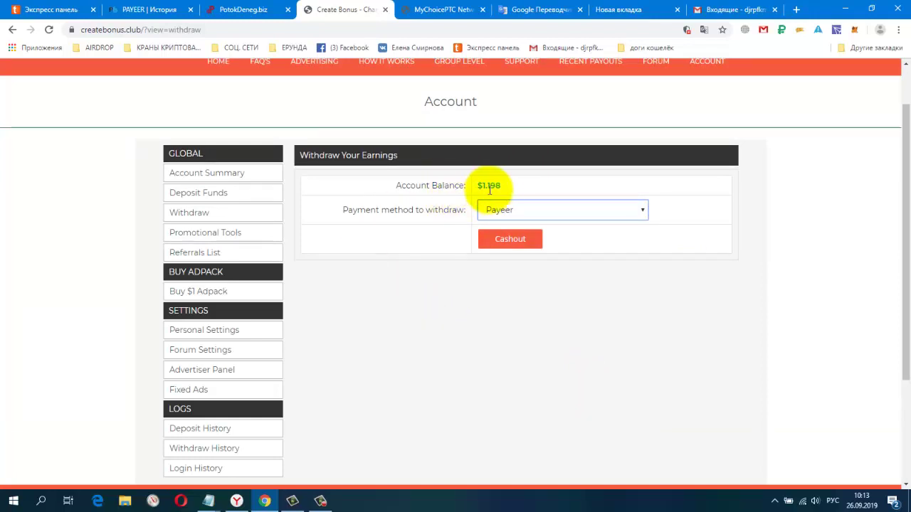
click(511, 240)
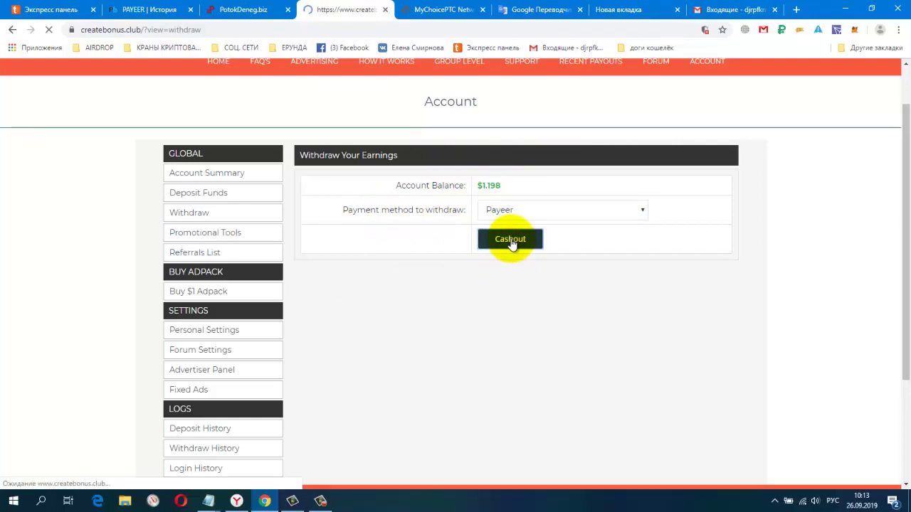
Translate the withdrawal page into Russian and confirm the withdrawal to the Payeer account
right_click(813, 278)
click(806, 374)
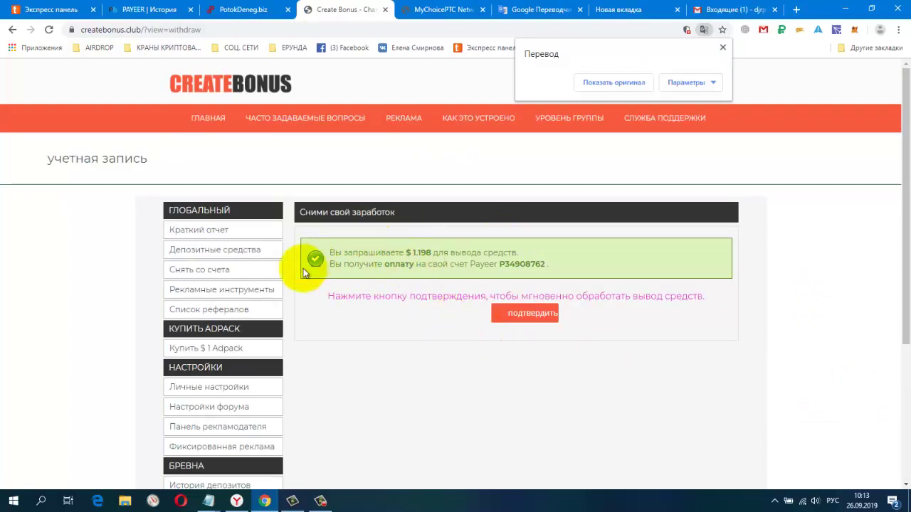
click(509, 320)
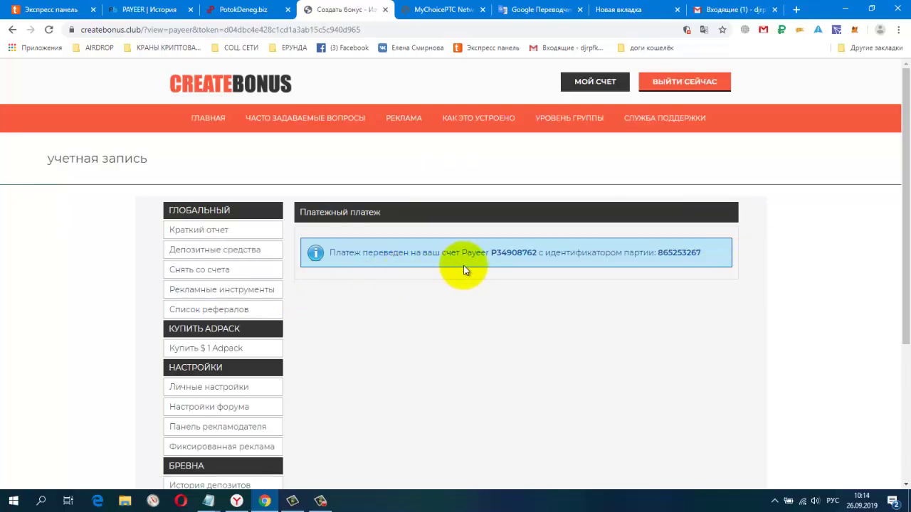
Refresh the Payeer transaction history and check the date, received amount and comment of the newest transfer
click(156, 10)
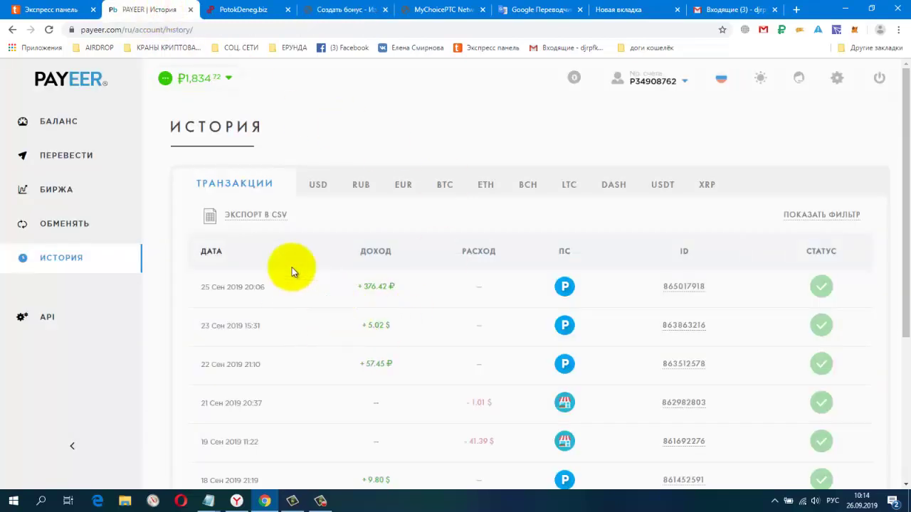
click(51, 33)
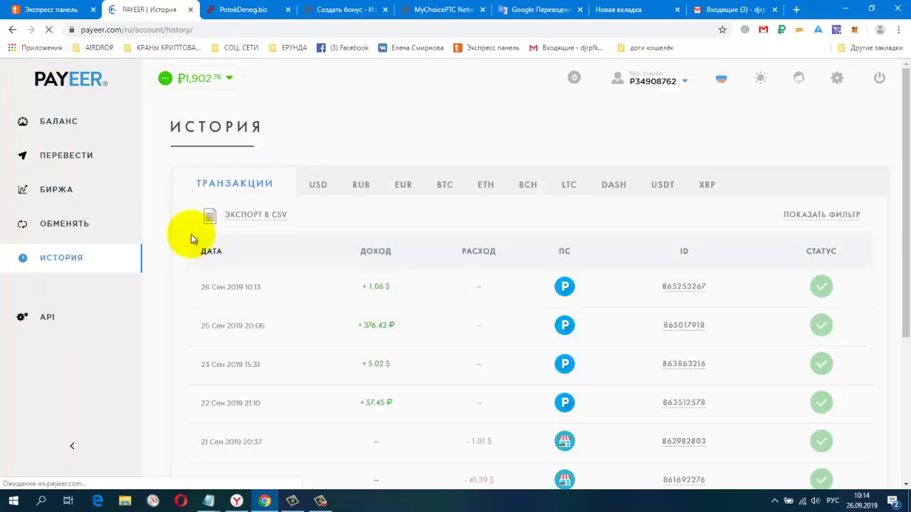
drag(199, 287, 262, 287)
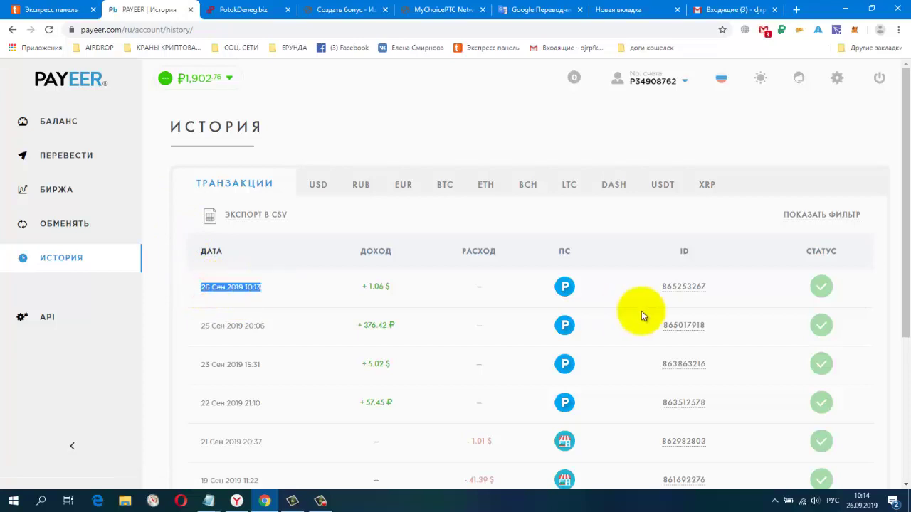
click(679, 287)
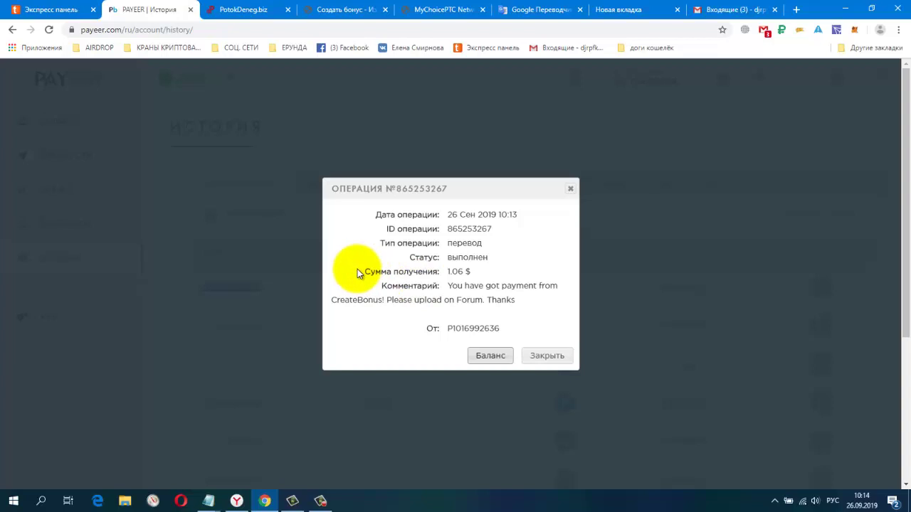
drag(360, 272, 502, 279)
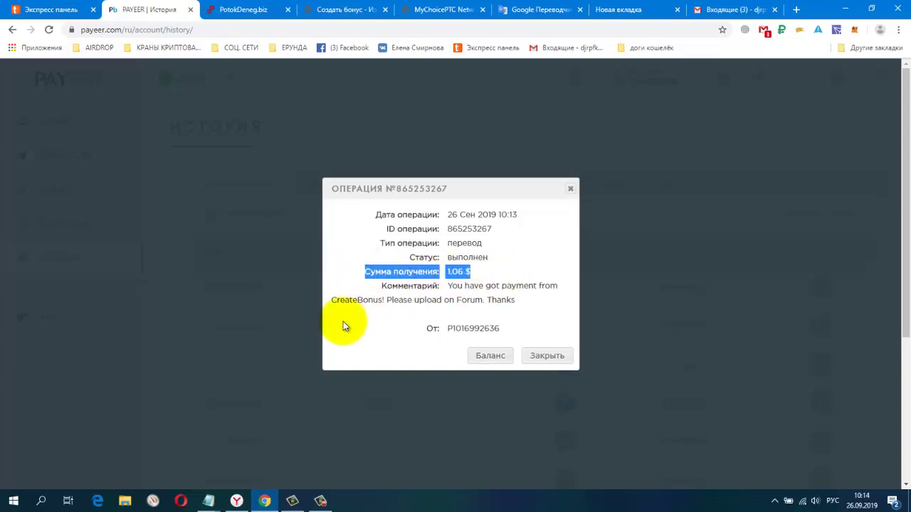
click(377, 288)
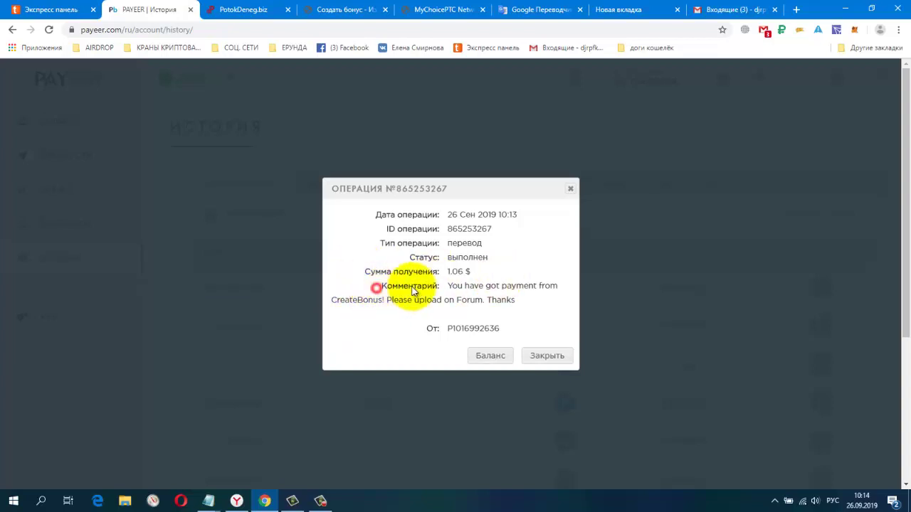
drag(390, 287, 529, 308)
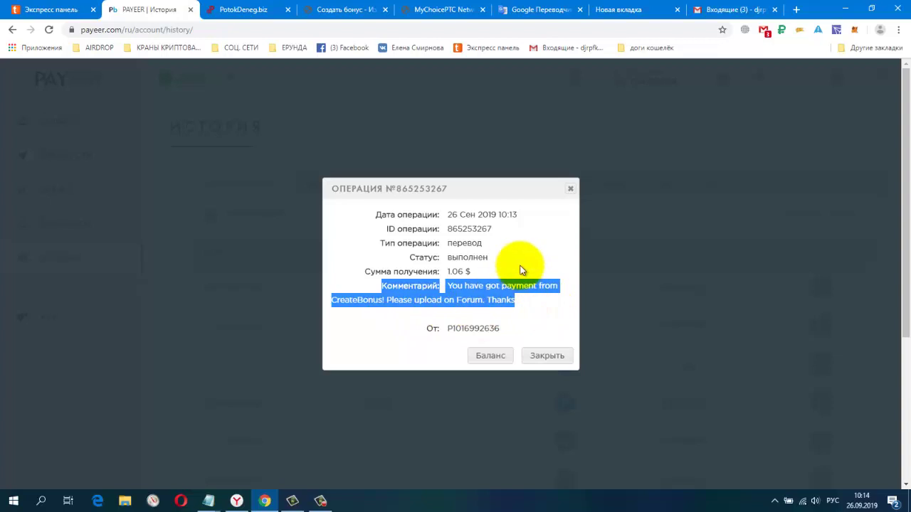
Return to the CreateBonus account summary and examine the payment proof notice, updated balance stats and forum link
click(351, 11)
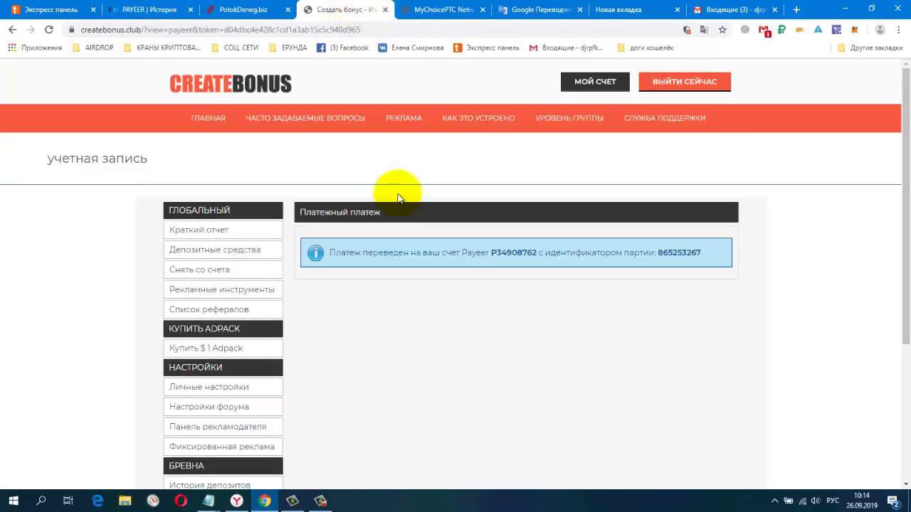
click(212, 230)
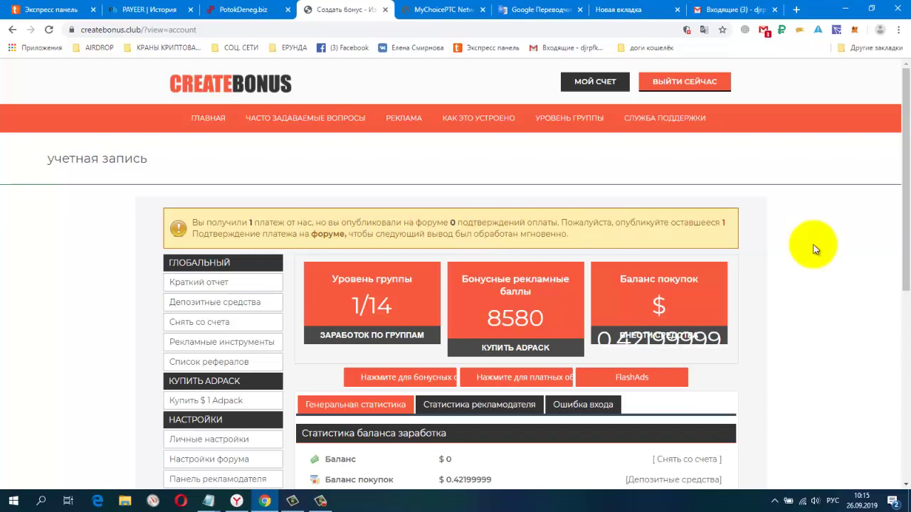
scroll(830, 252, down, 1)
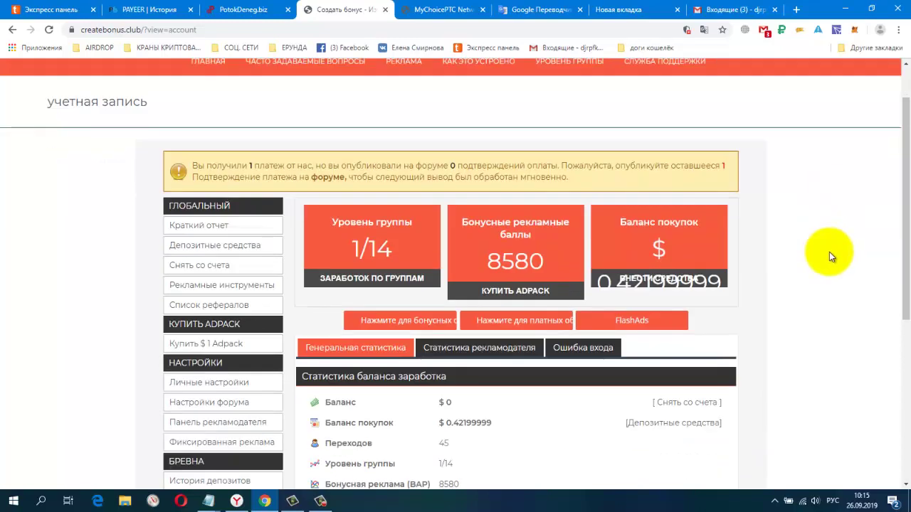
scroll(829, 252, up, 1)
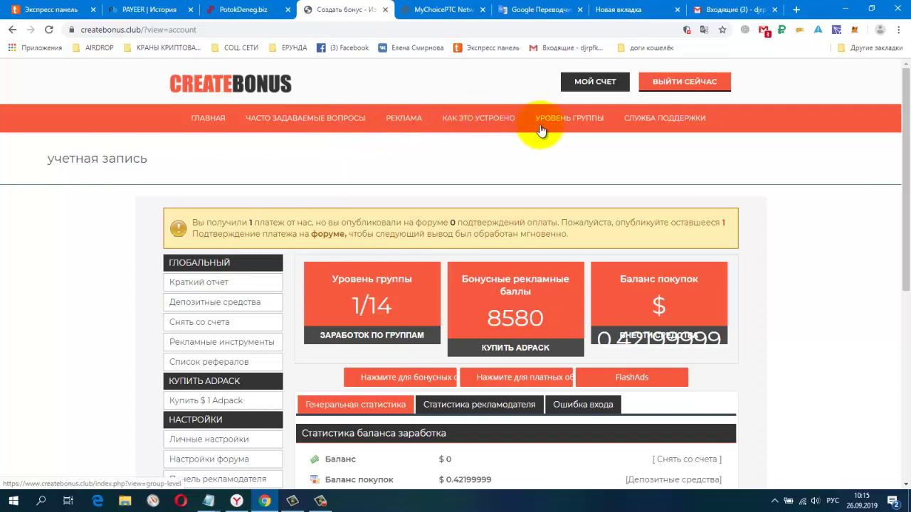
scroll(620, 124, down, 5)
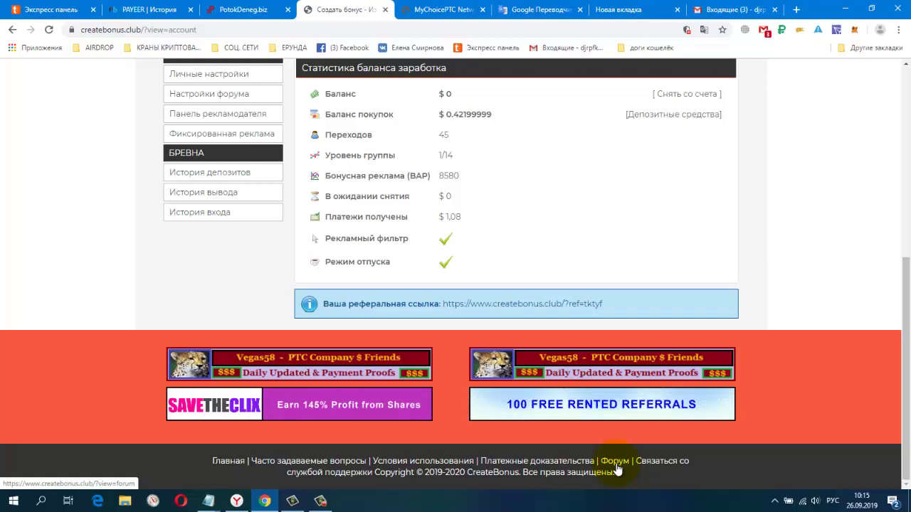
scroll(617, 468, up, 1)
scroll(618, 468, up, 3)
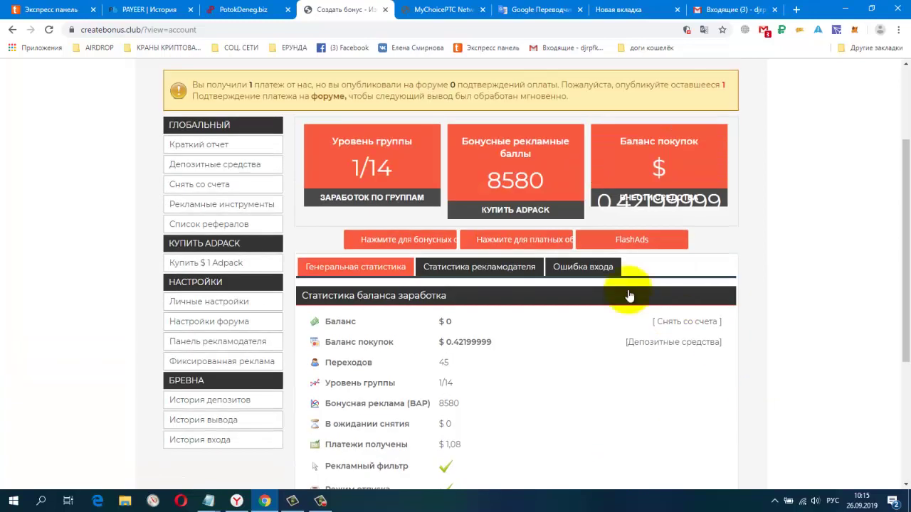
Restore the account page's original language and check the banner credits in the advertiser stats
click(704, 31)
click(613, 82)
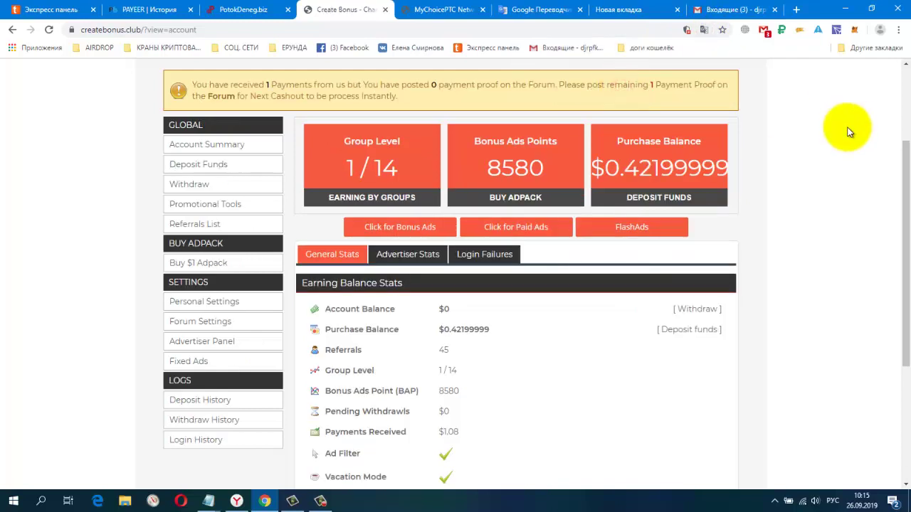
scroll(783, 242, down, 2)
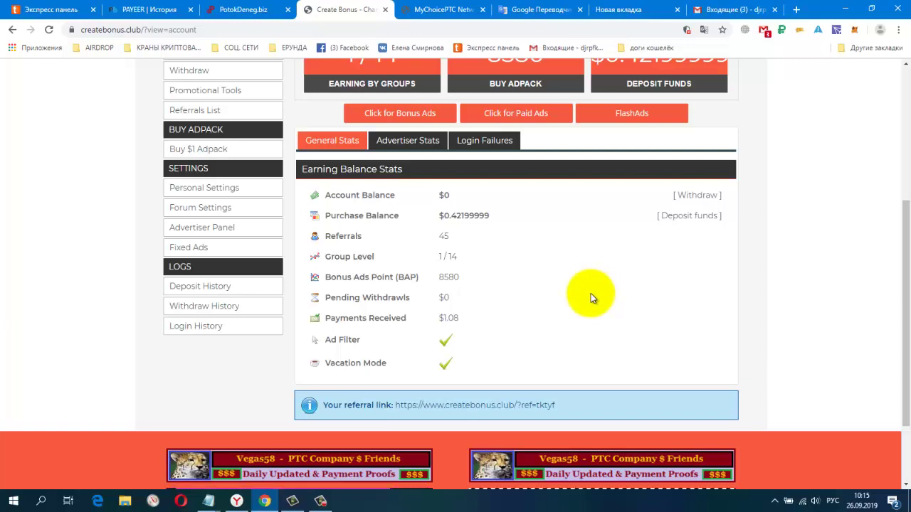
click(397, 140)
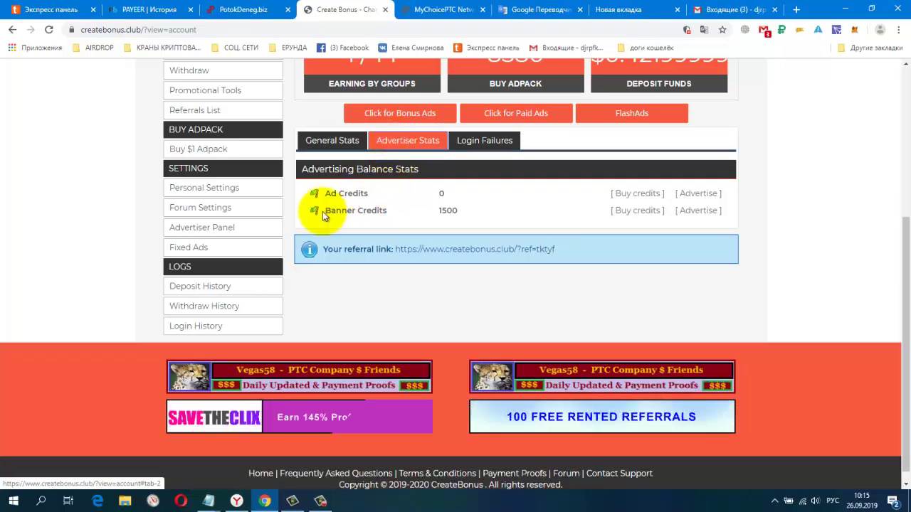
drag(324, 211, 386, 210)
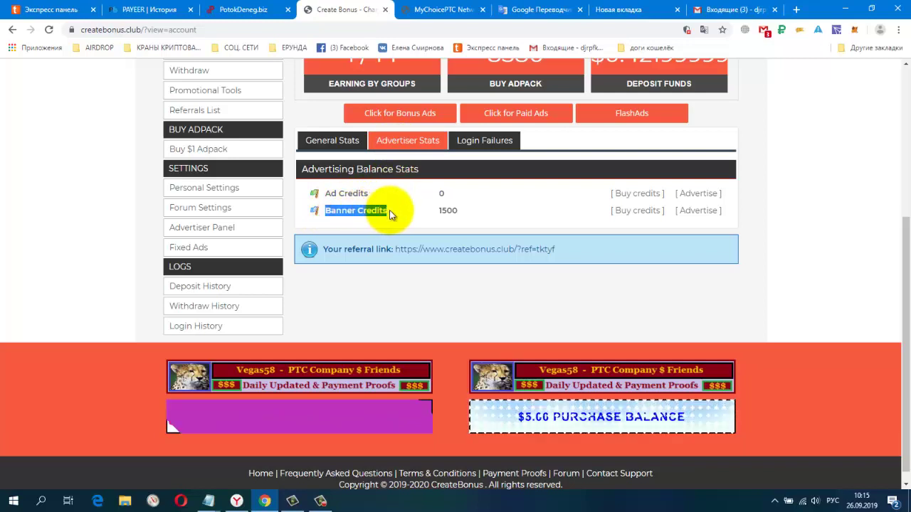
click(460, 209)
drag(459, 208, 436, 212)
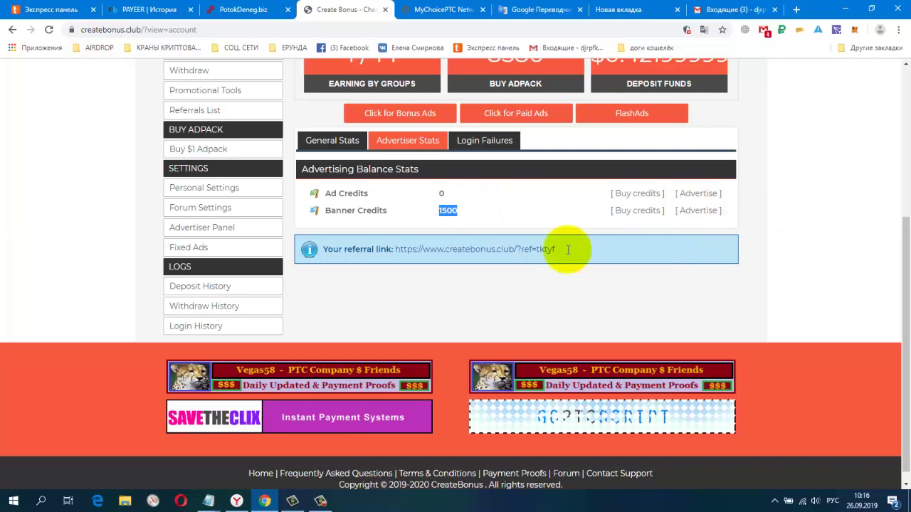
Open the creation form for a new banner advertisement from the banner credits entry
click(695, 215)
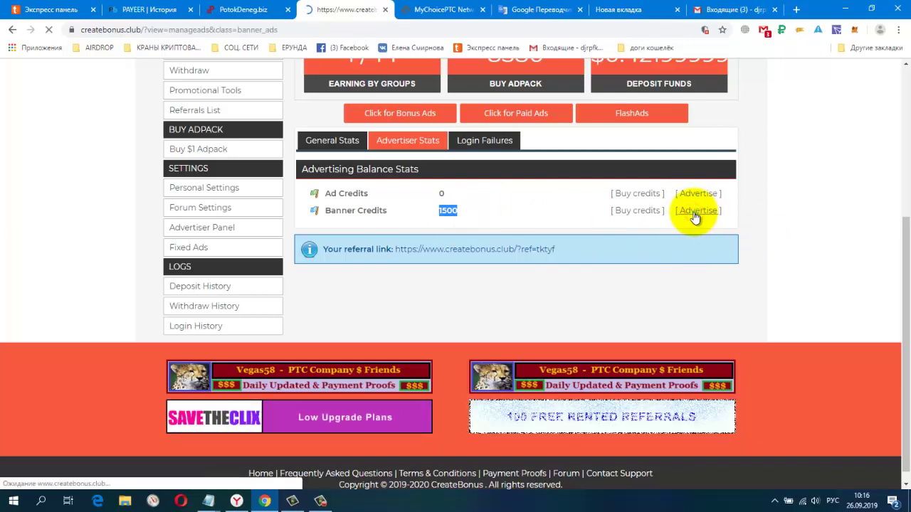
scroll(771, 191, down, 1)
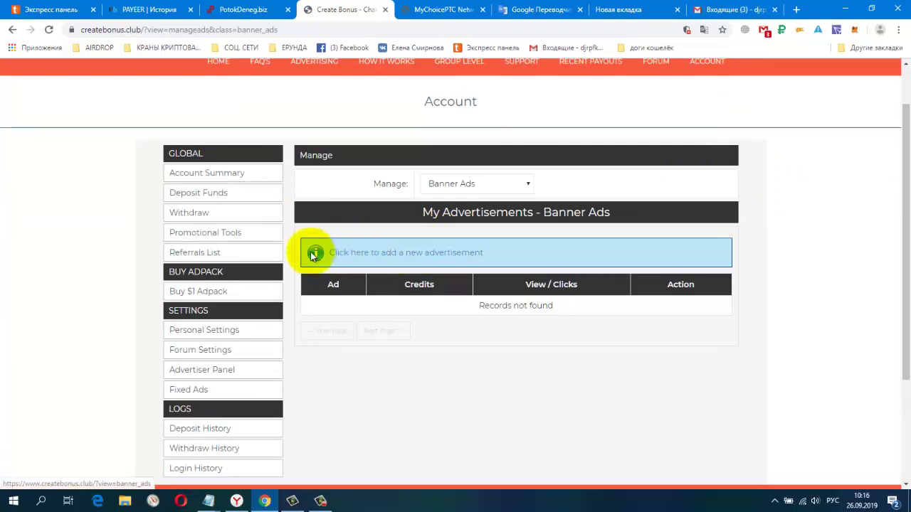
click(363, 253)
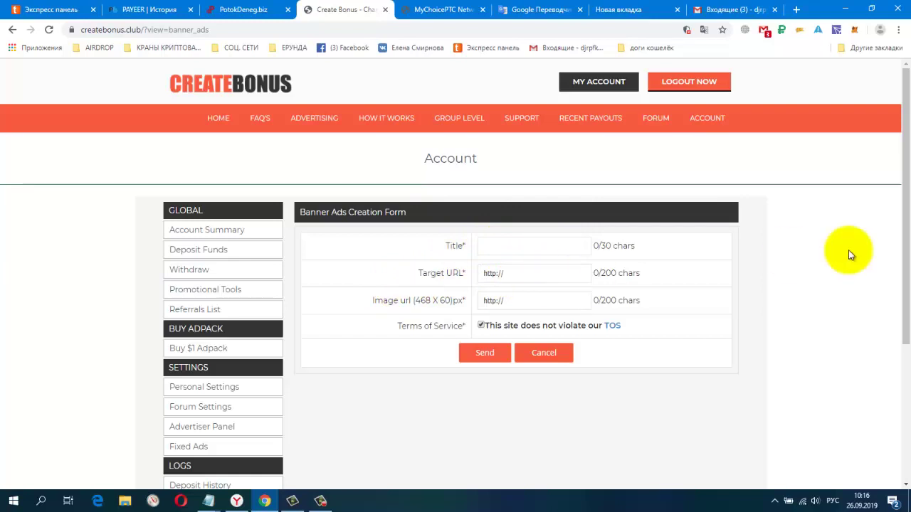
scroll(787, 254, down, 2)
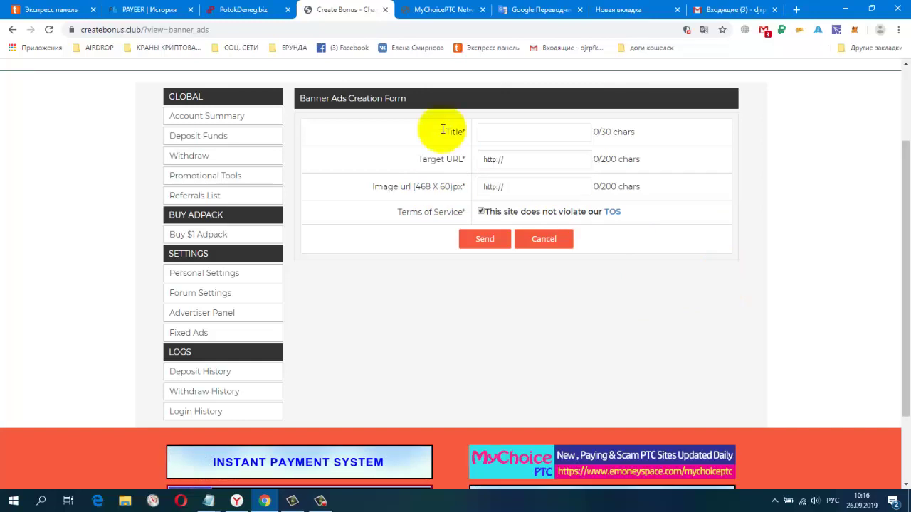
Copy the word POTOKDENEG from the Google Translate text and paste it as the banner ad's title
click(508, 9)
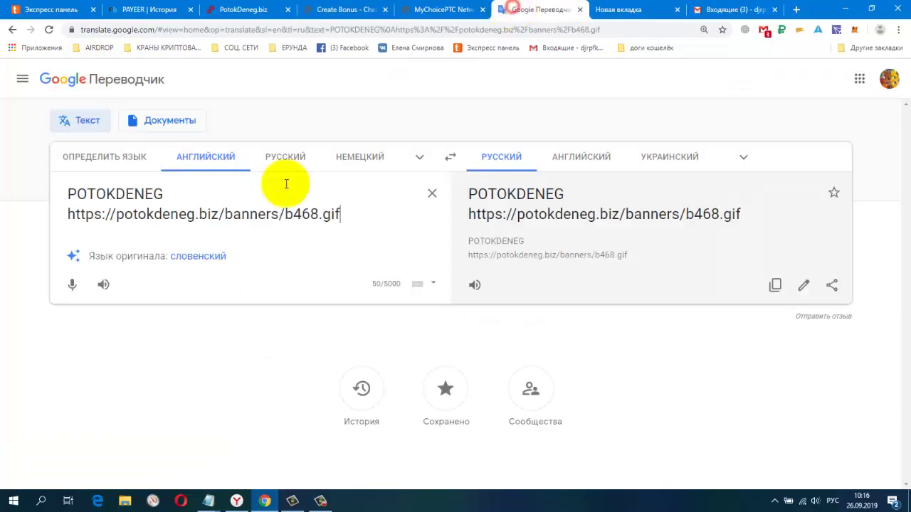
double_click(169, 191)
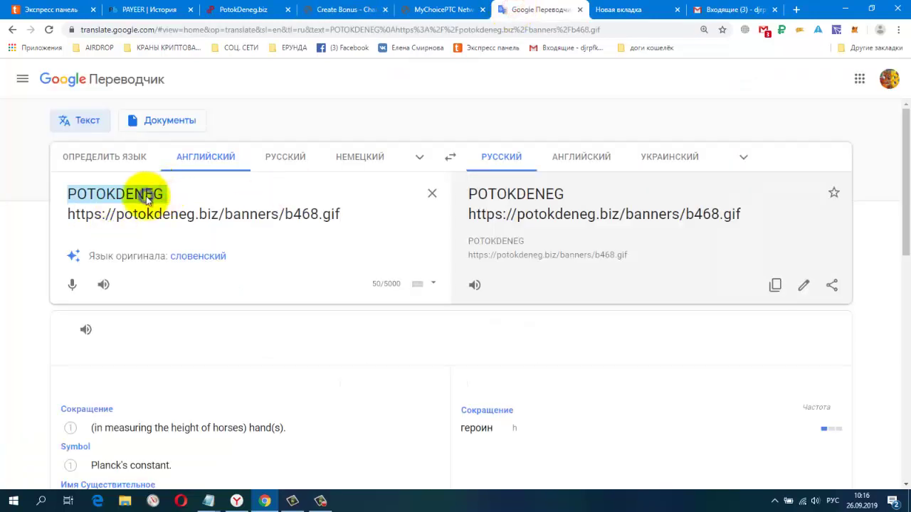
right_click(147, 196)
click(165, 239)
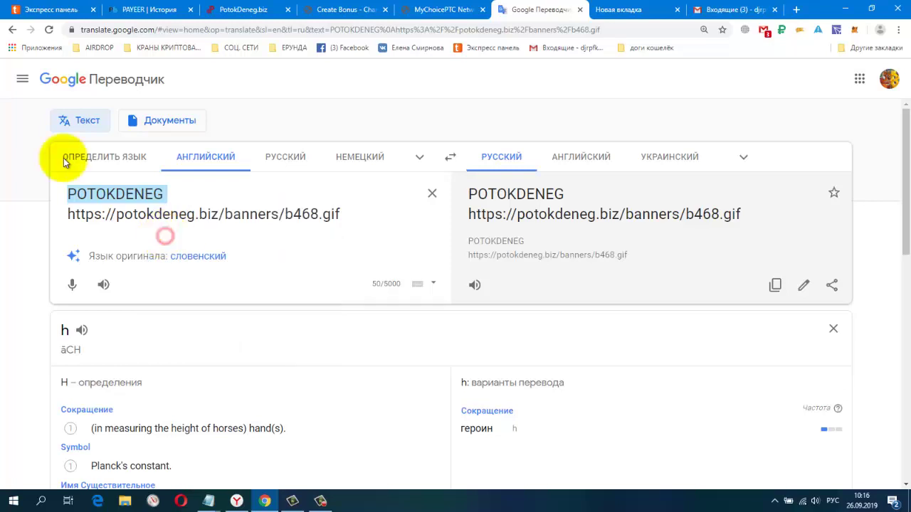
click(336, 13)
right_click(489, 129)
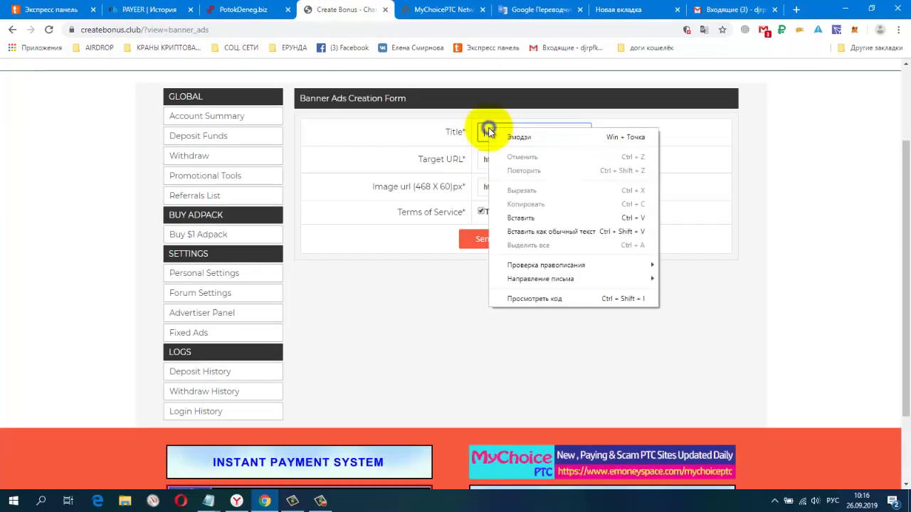
click(504, 217)
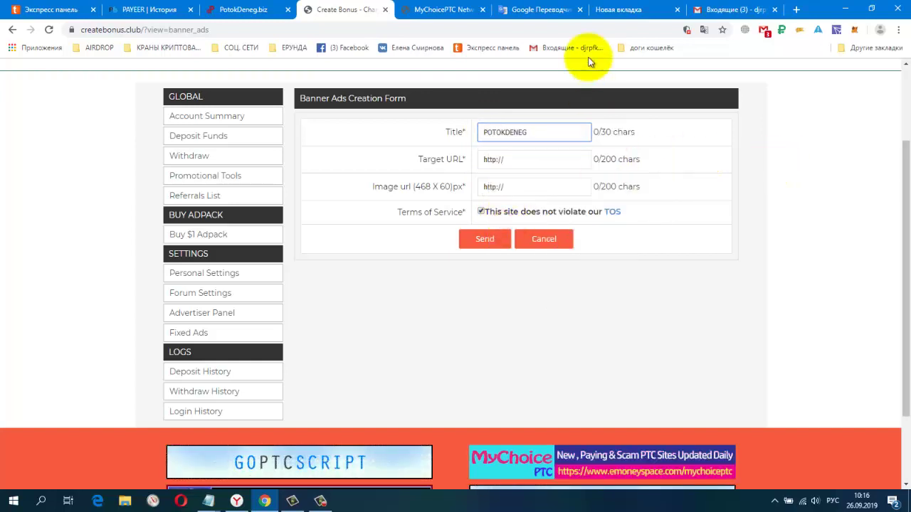
click(532, 12)
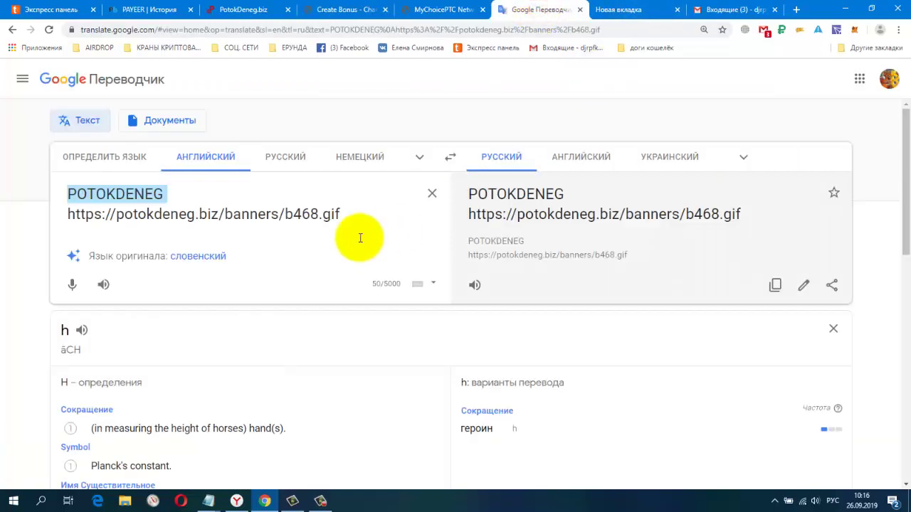
triple_click(350, 217)
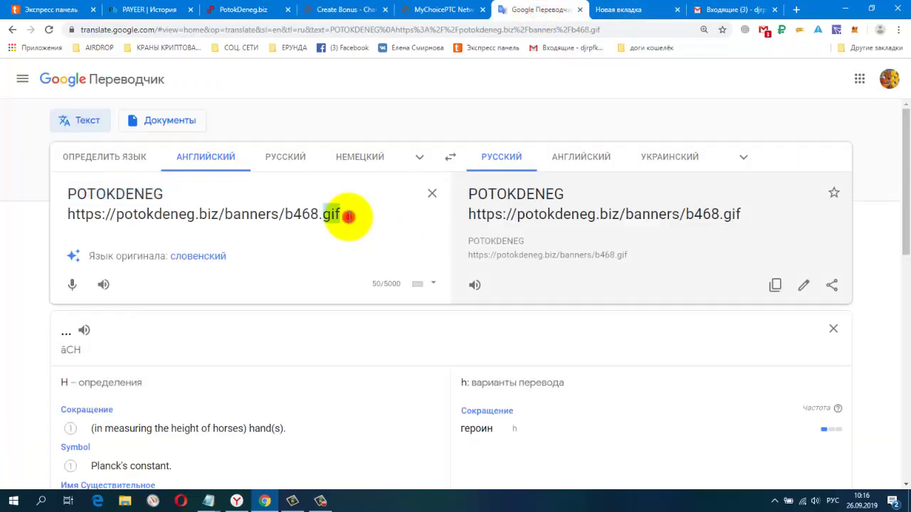
right_click(283, 222)
click(301, 261)
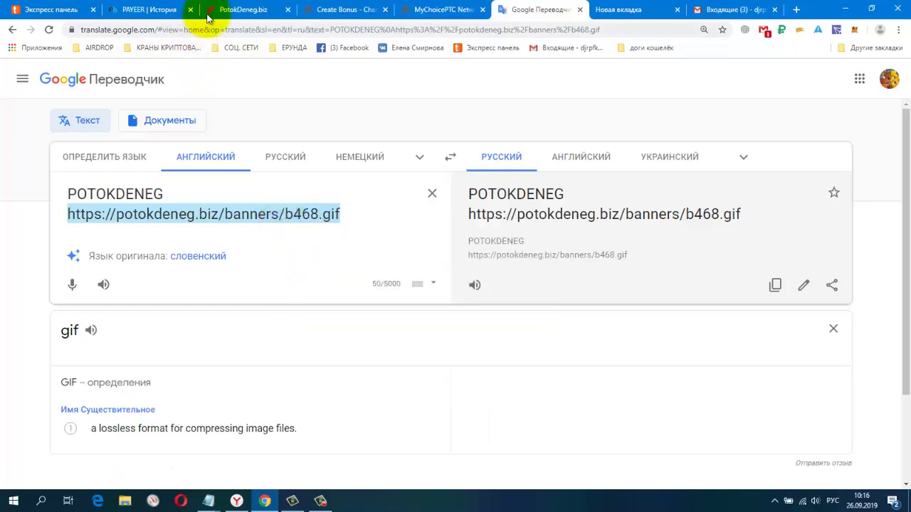
click(318, 9)
click(516, 187)
key(ctrl+a)
key(BackSpace)
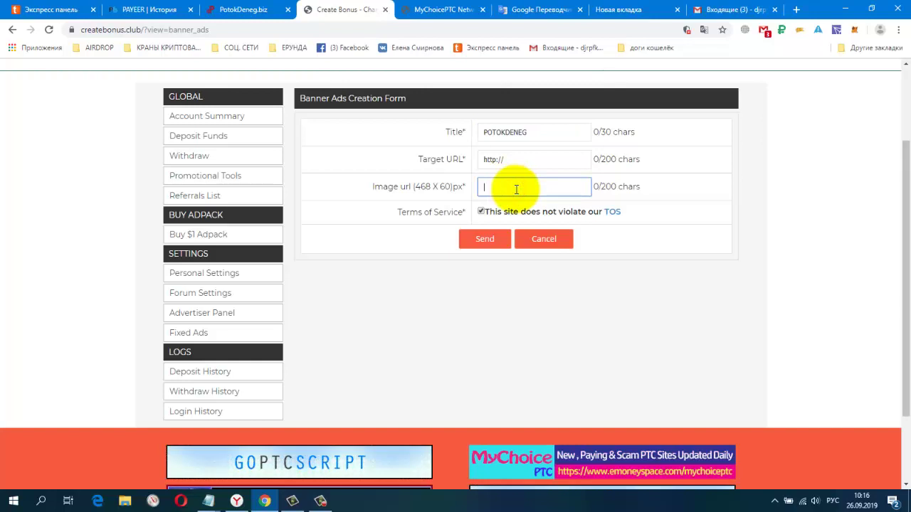
right_click(516, 188)
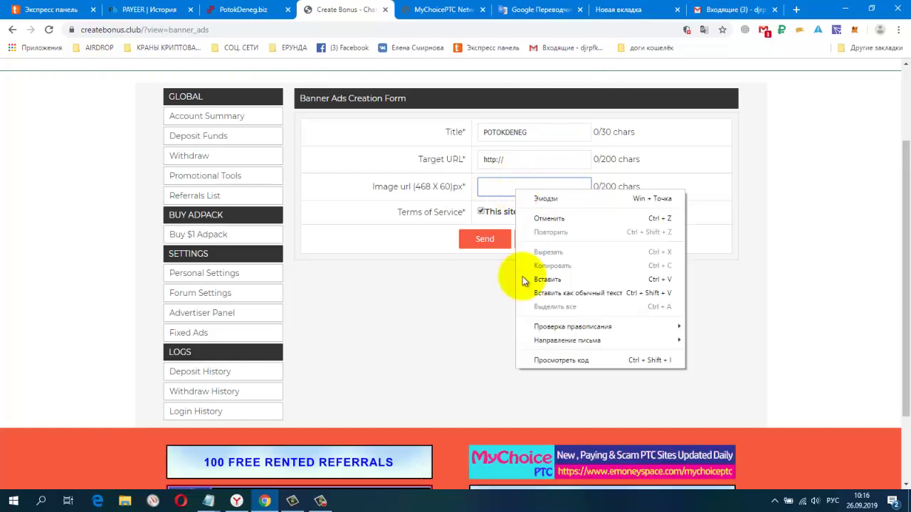
click(489, 278)
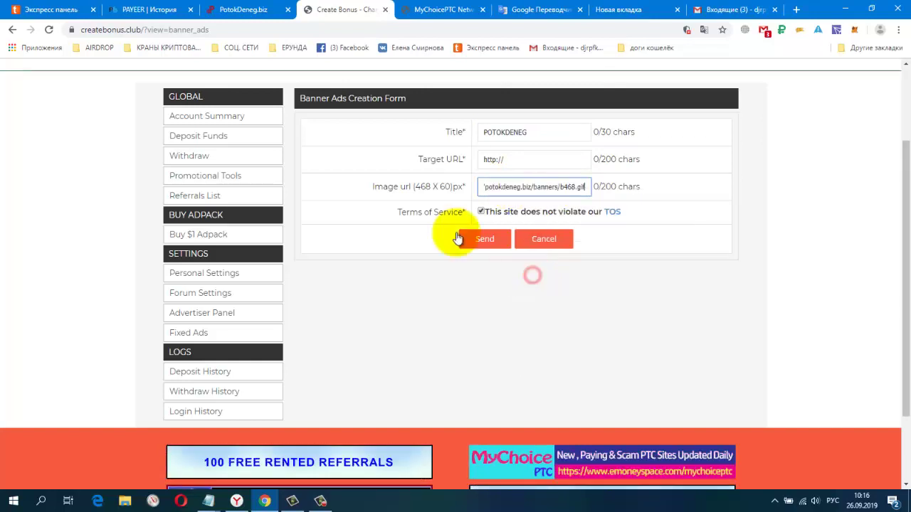
Copy the referral link from the PotokDeneg promotional materials page
click(242, 10)
right_click(320, 248)
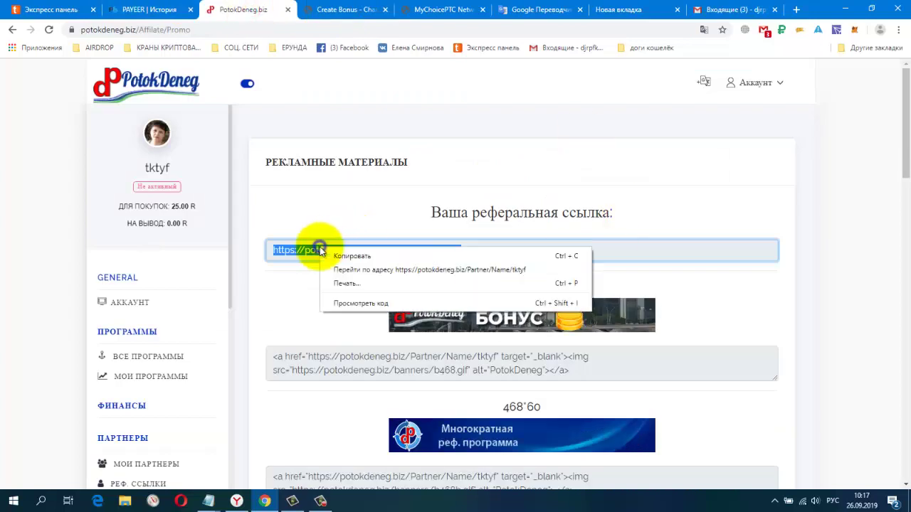
click(404, 254)
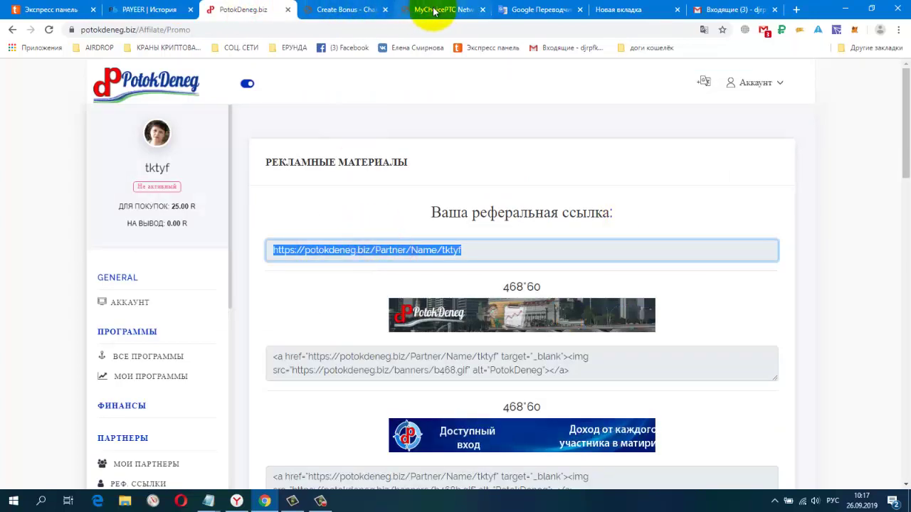
right_click(371, 246)
click(471, 247)
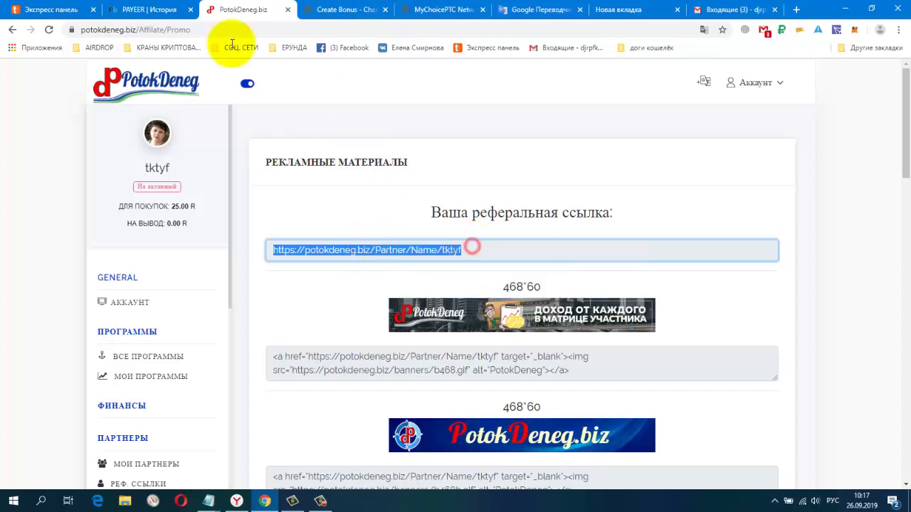
click(356, 9)
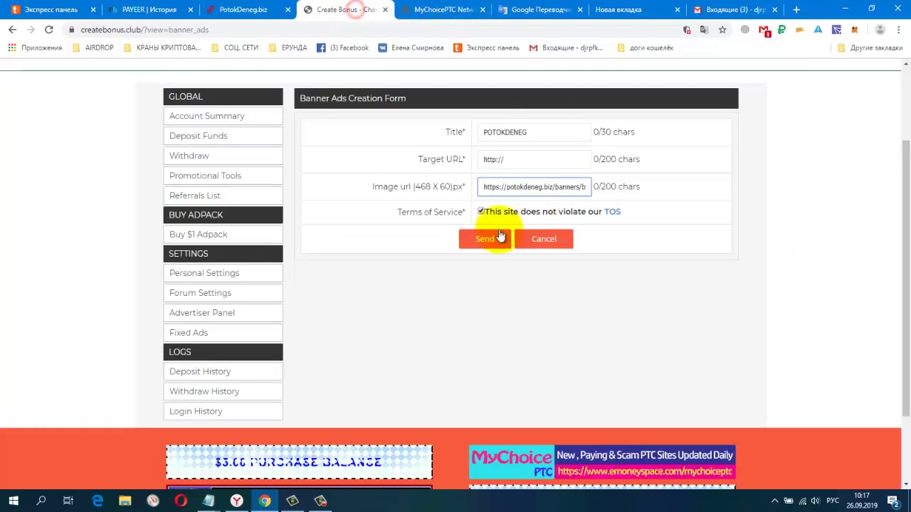
click(513, 160)
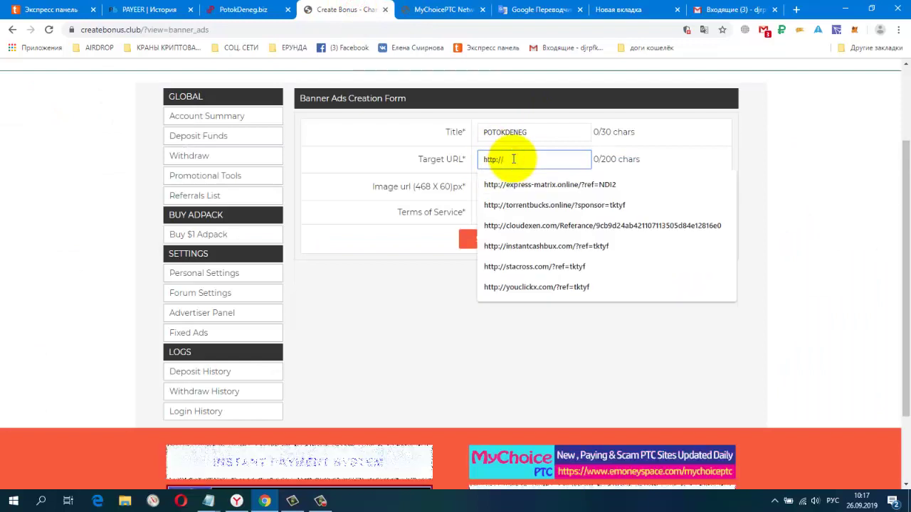
key(BackSpace)
key(BackSpace)
key(BackSpace)
key(BackSpace)
key(BackSpace)
key(BackSpace)
key(BackSpace)
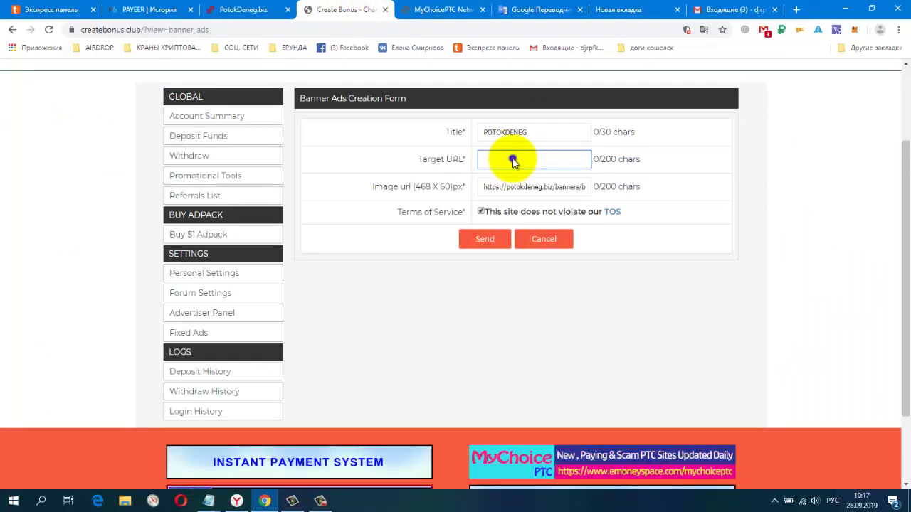
right_click(513, 159)
click(589, 248)
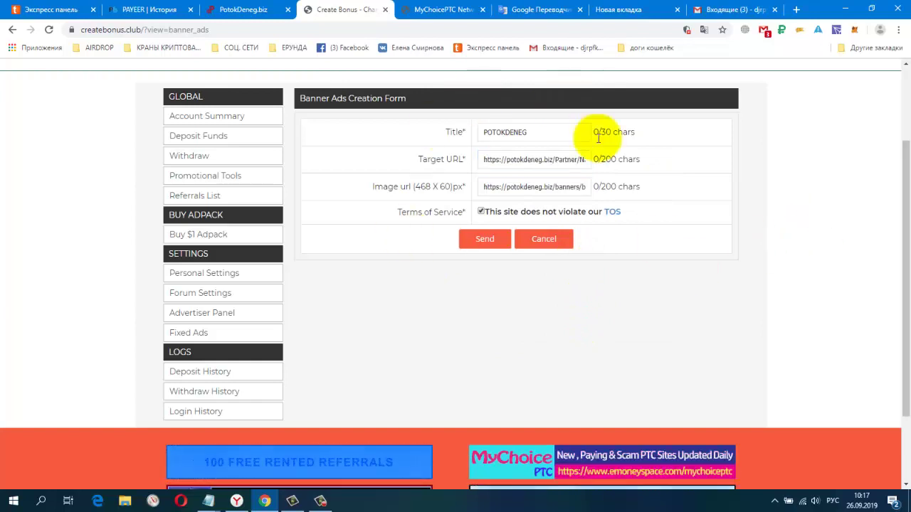
Submit the banner advertisement and translate the confirmation page into Russian
click(484, 242)
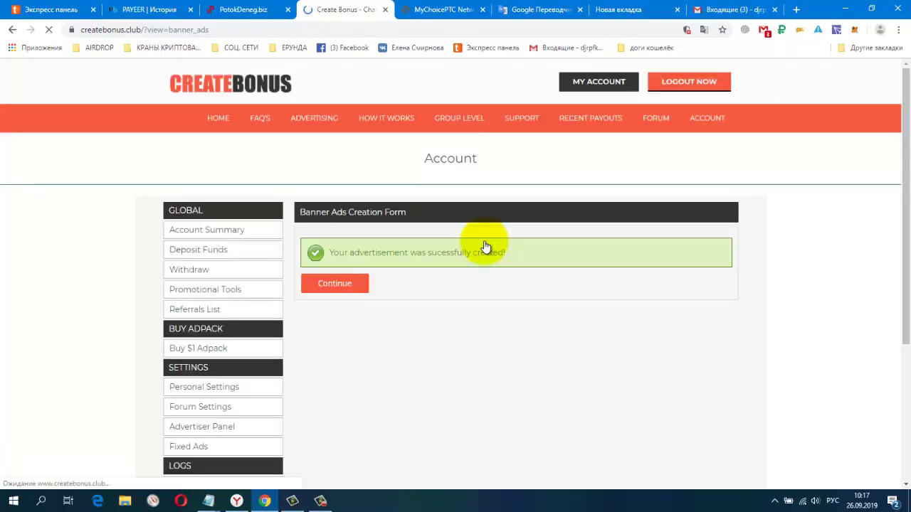
right_click(868, 251)
click(839, 346)
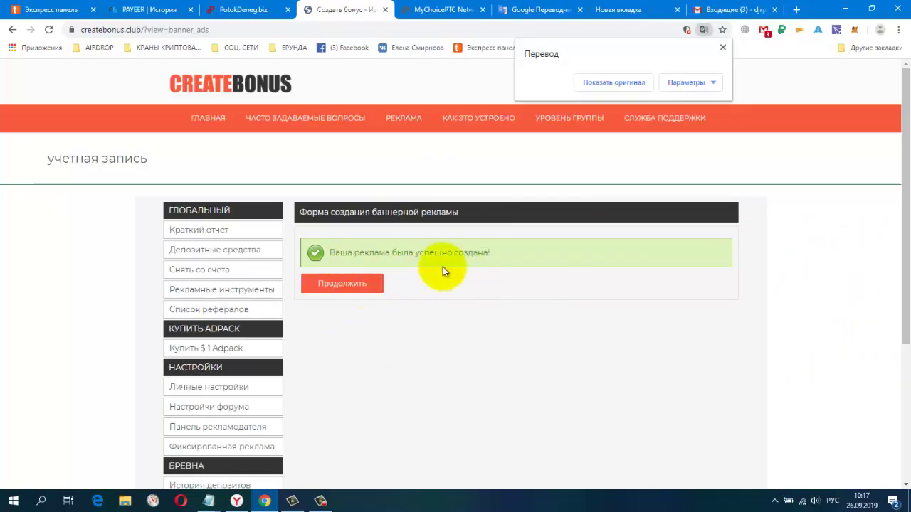
Continue to the list of banner ads and open credit allocation for the POTOKDENEG ad
click(347, 291)
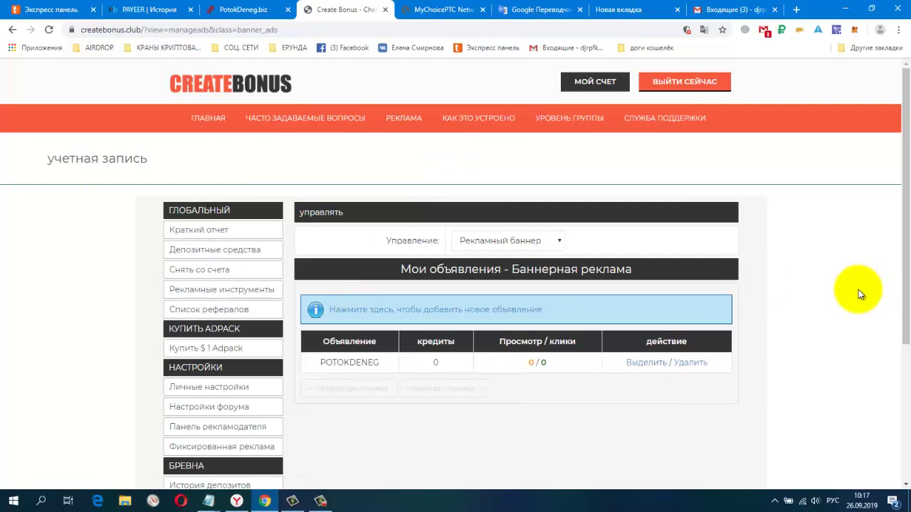
scroll(858, 290, down, 2)
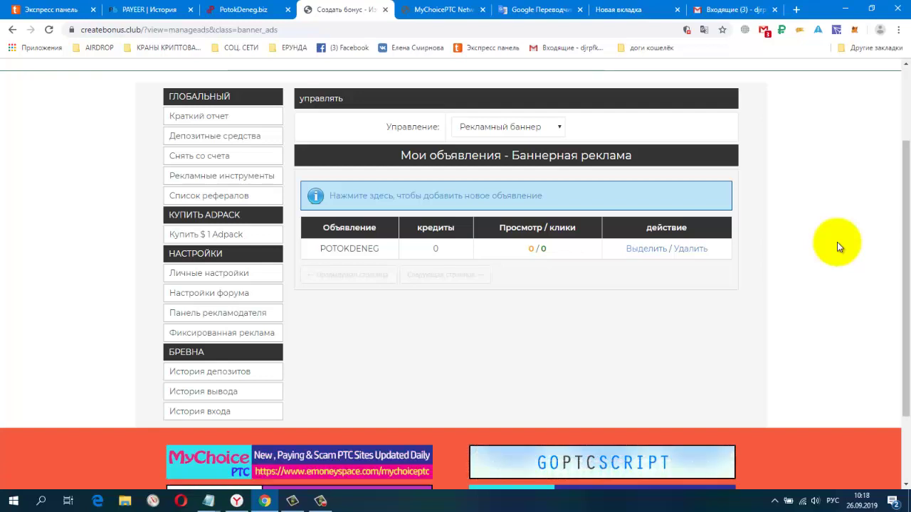
click(638, 250)
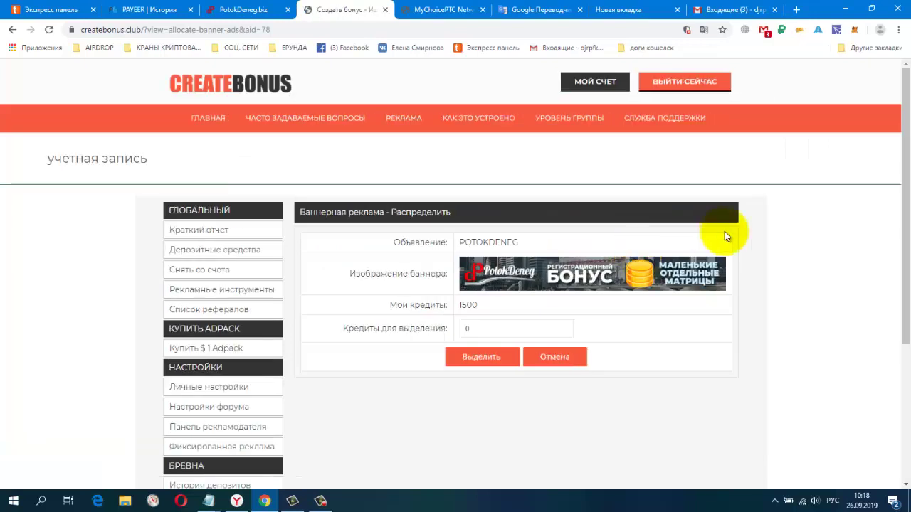
Try to allocate 500 credits to the POTOKDENEG banner ad
scroll(725, 231, down, 1)
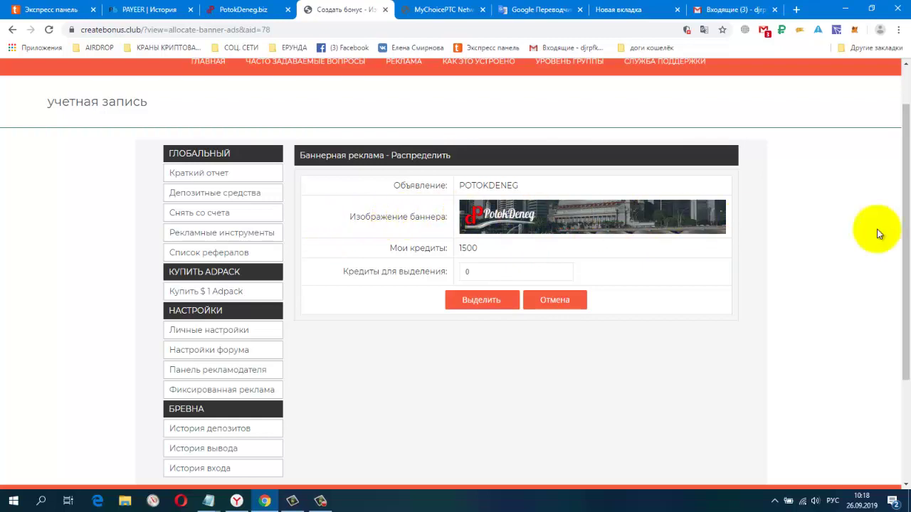
scroll(818, 242, down, 3)
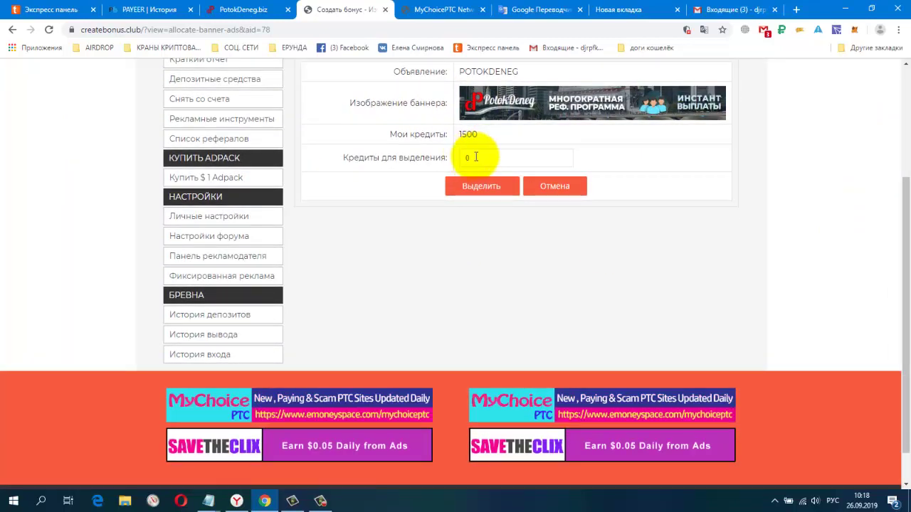
click(488, 156)
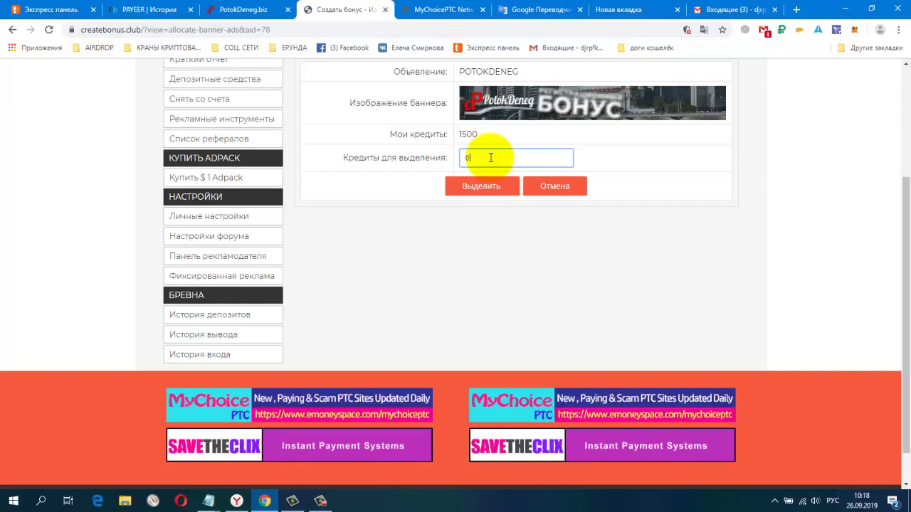
key(BackSpace)
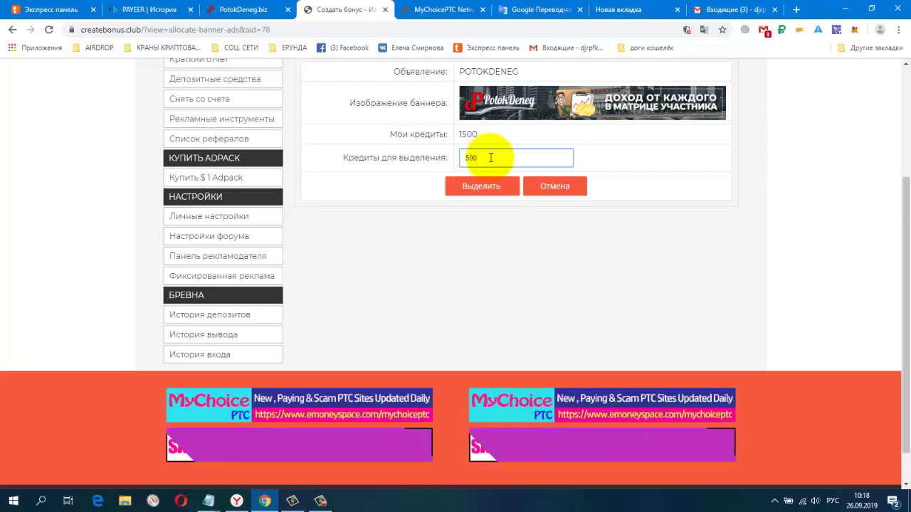
click(468, 194)
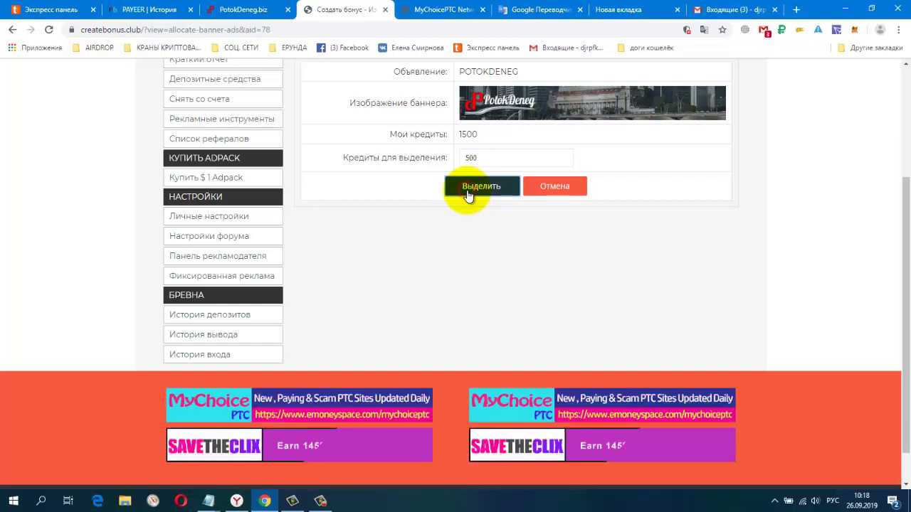
scroll(797, 155, up, 3)
scroll(797, 156, down, 3)
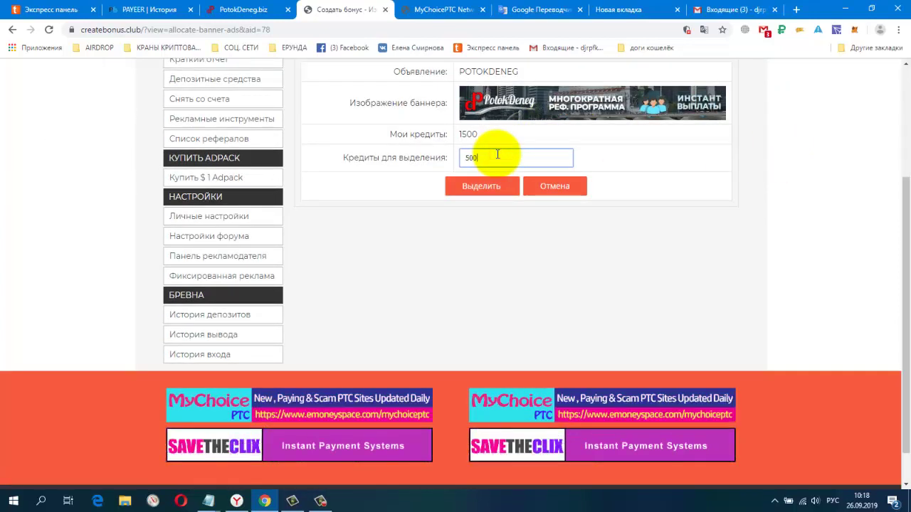
Try to allocate 1500 credits to the POTOKDENEG banner ad on the translated page
key(BackSpace)
text(1)
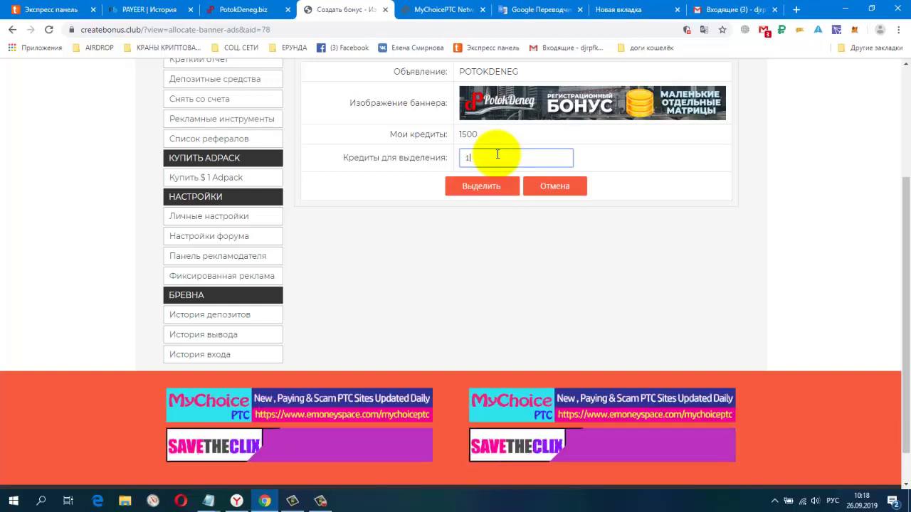
text(500)
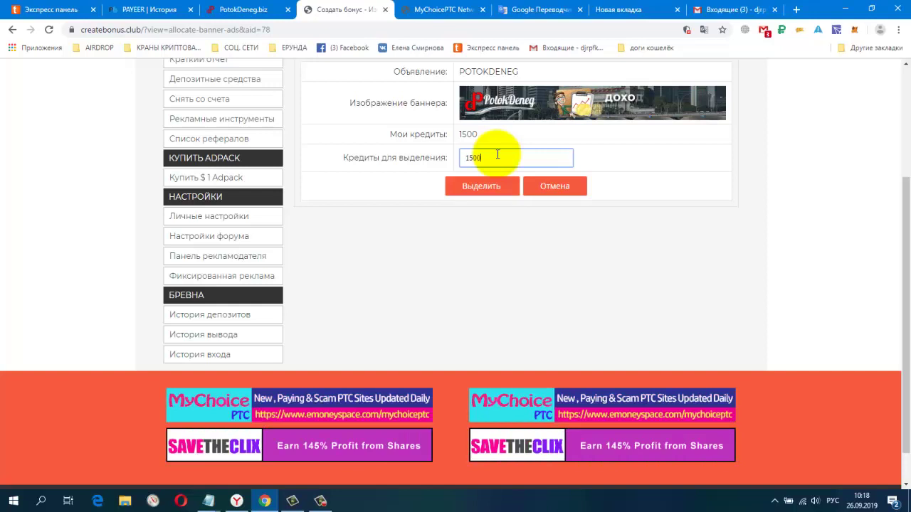
click(475, 188)
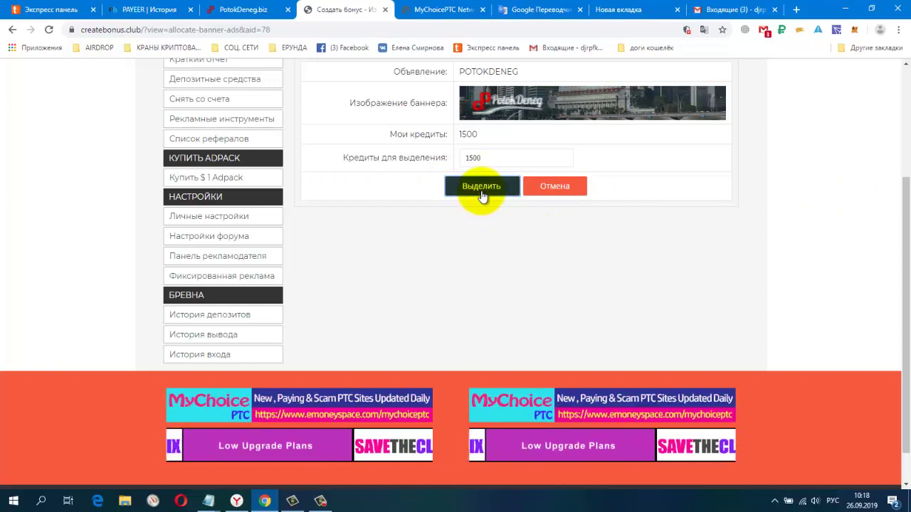
click(482, 190)
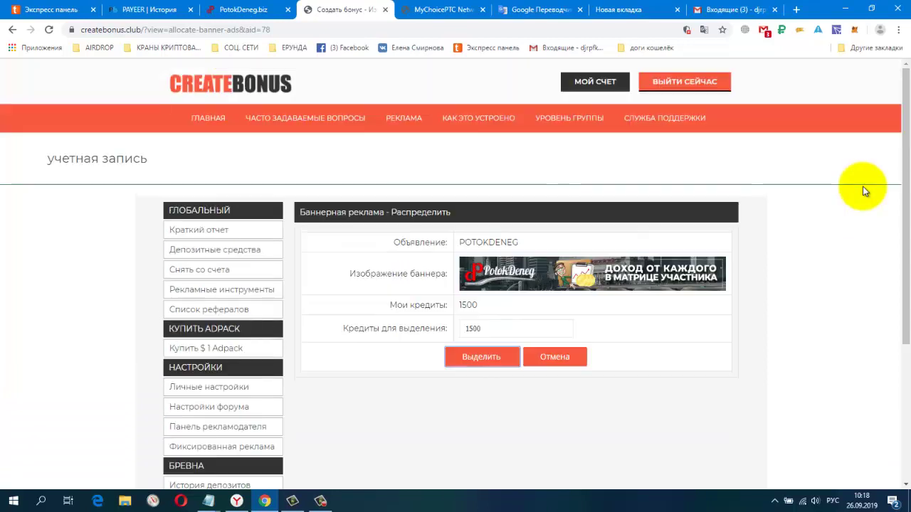
Reload the banner credit allocation page to get its original, untranslated form
right_click(863, 187)
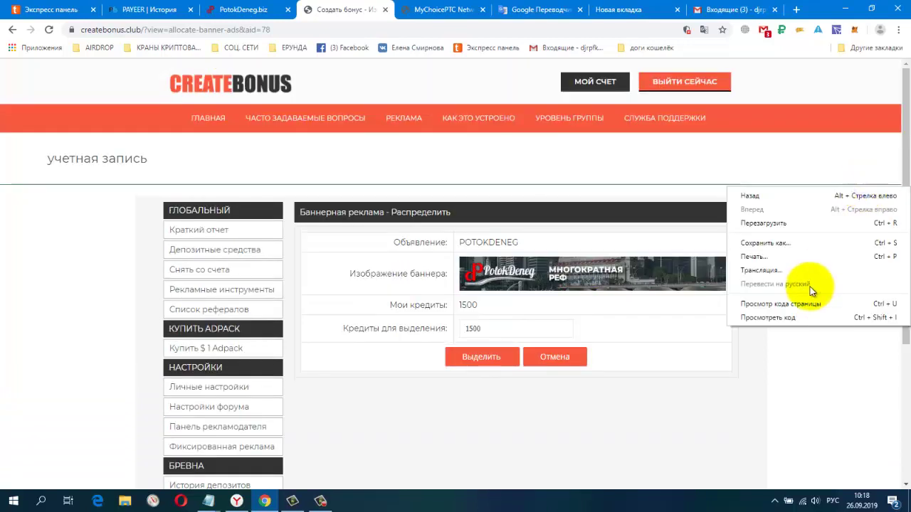
click(811, 223)
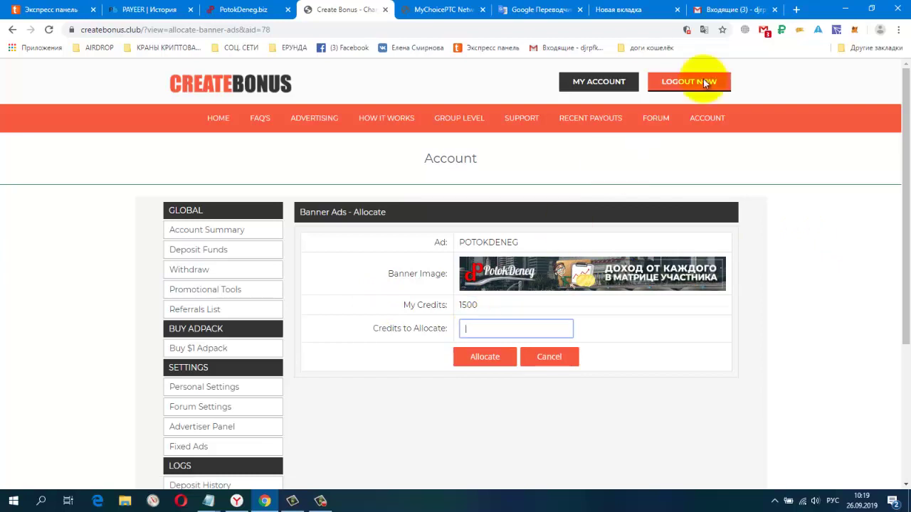
Allocate all 1500 available credits to the POTOKDENEG banner ad on the untranslated page
click(703, 30)
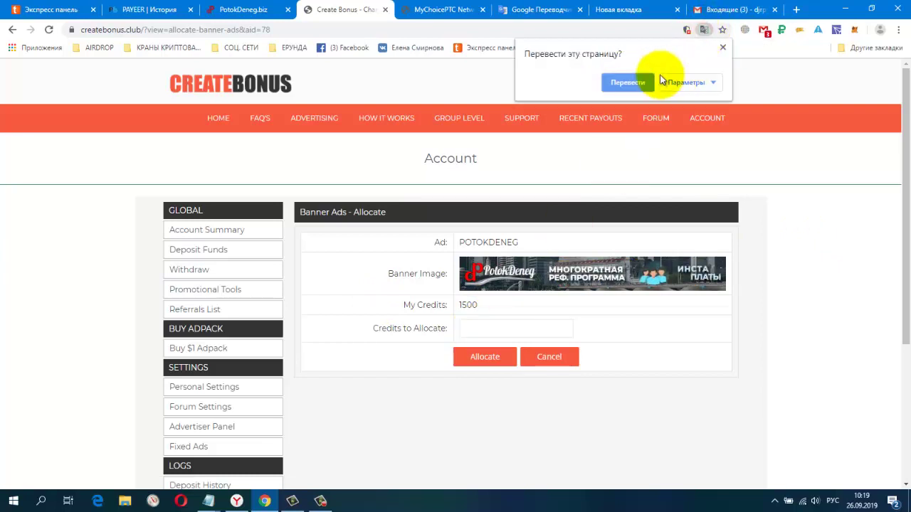
click(509, 330)
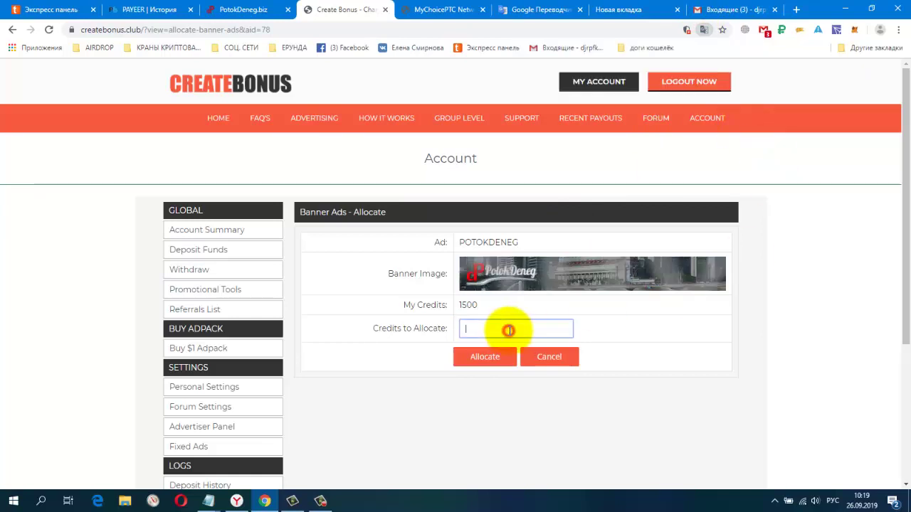
text(1)
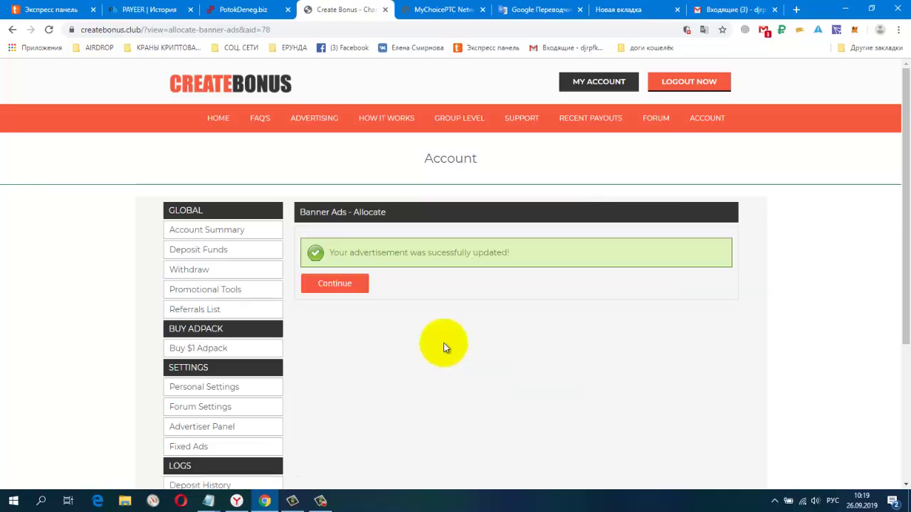
Translate the allocation confirmation page into Russian and continue to the banner ads list to check the POTOKDENEG ad's credits and views
right_click(823, 241)
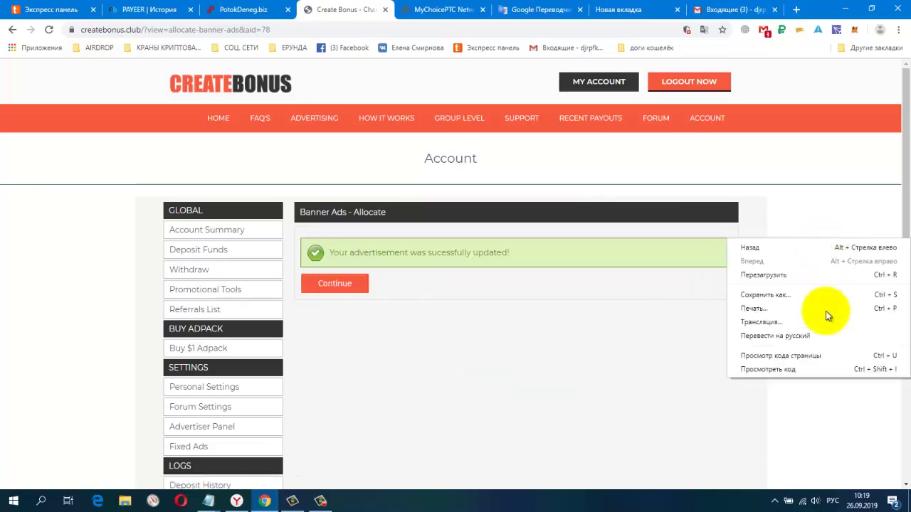
click(826, 331)
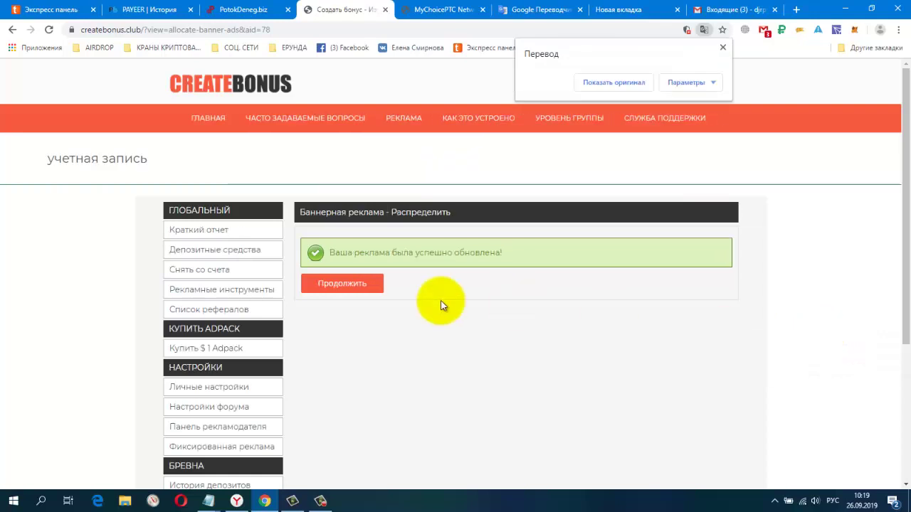
click(355, 292)
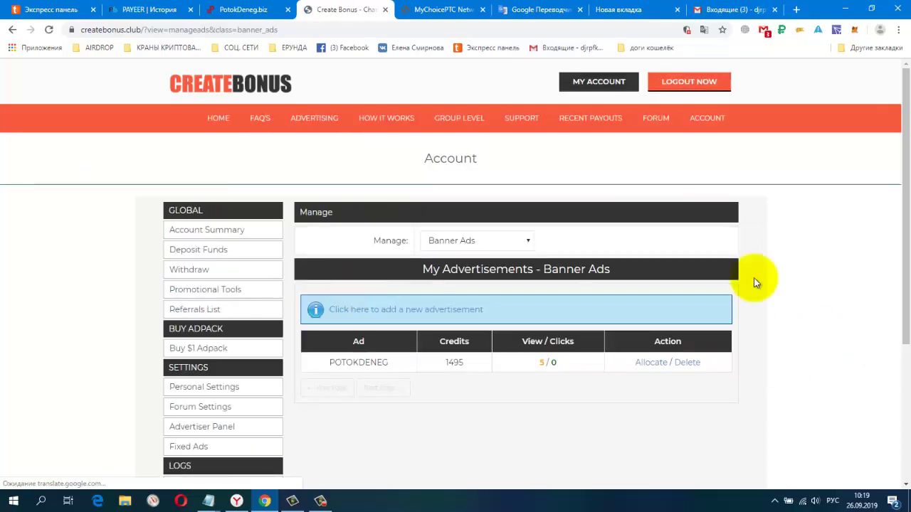
scroll(836, 279, down, 3)
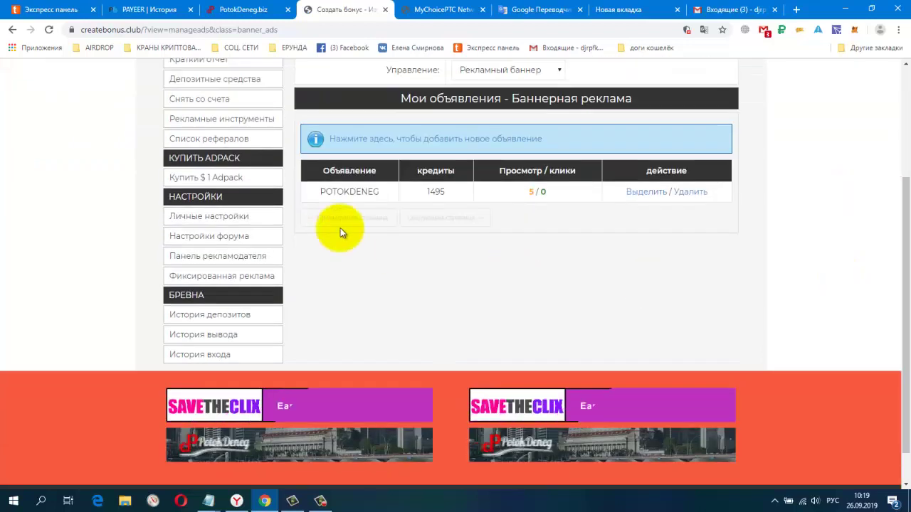